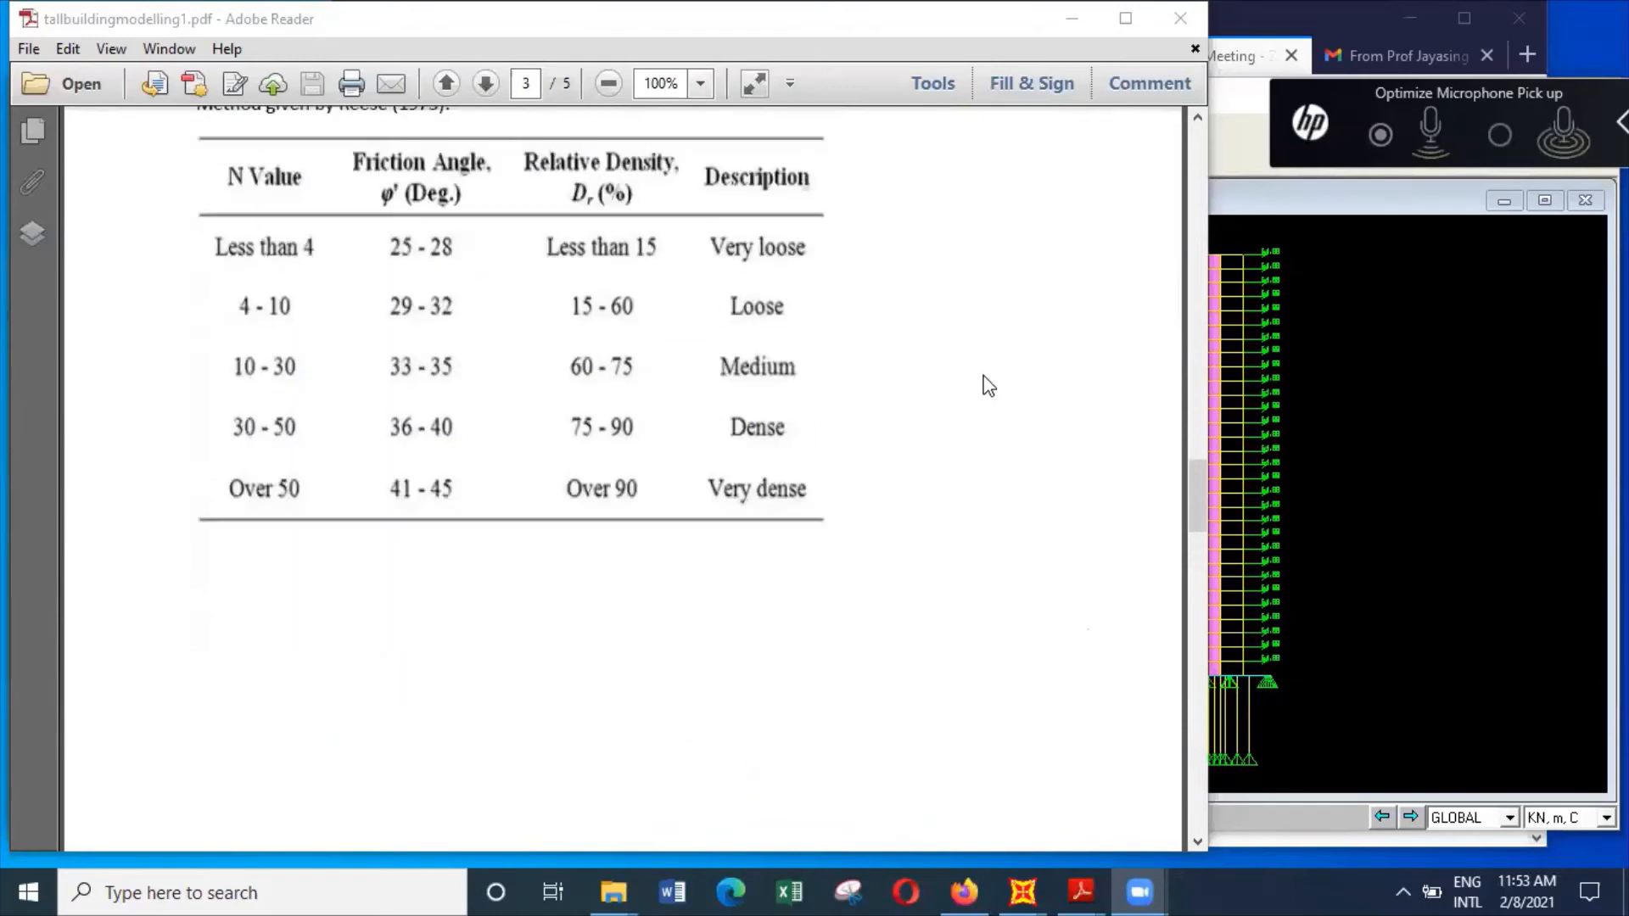
Leave the PDF notes for SAP2000 and save the model under the new file name bui1a
scroll(982, 375, up, 15)
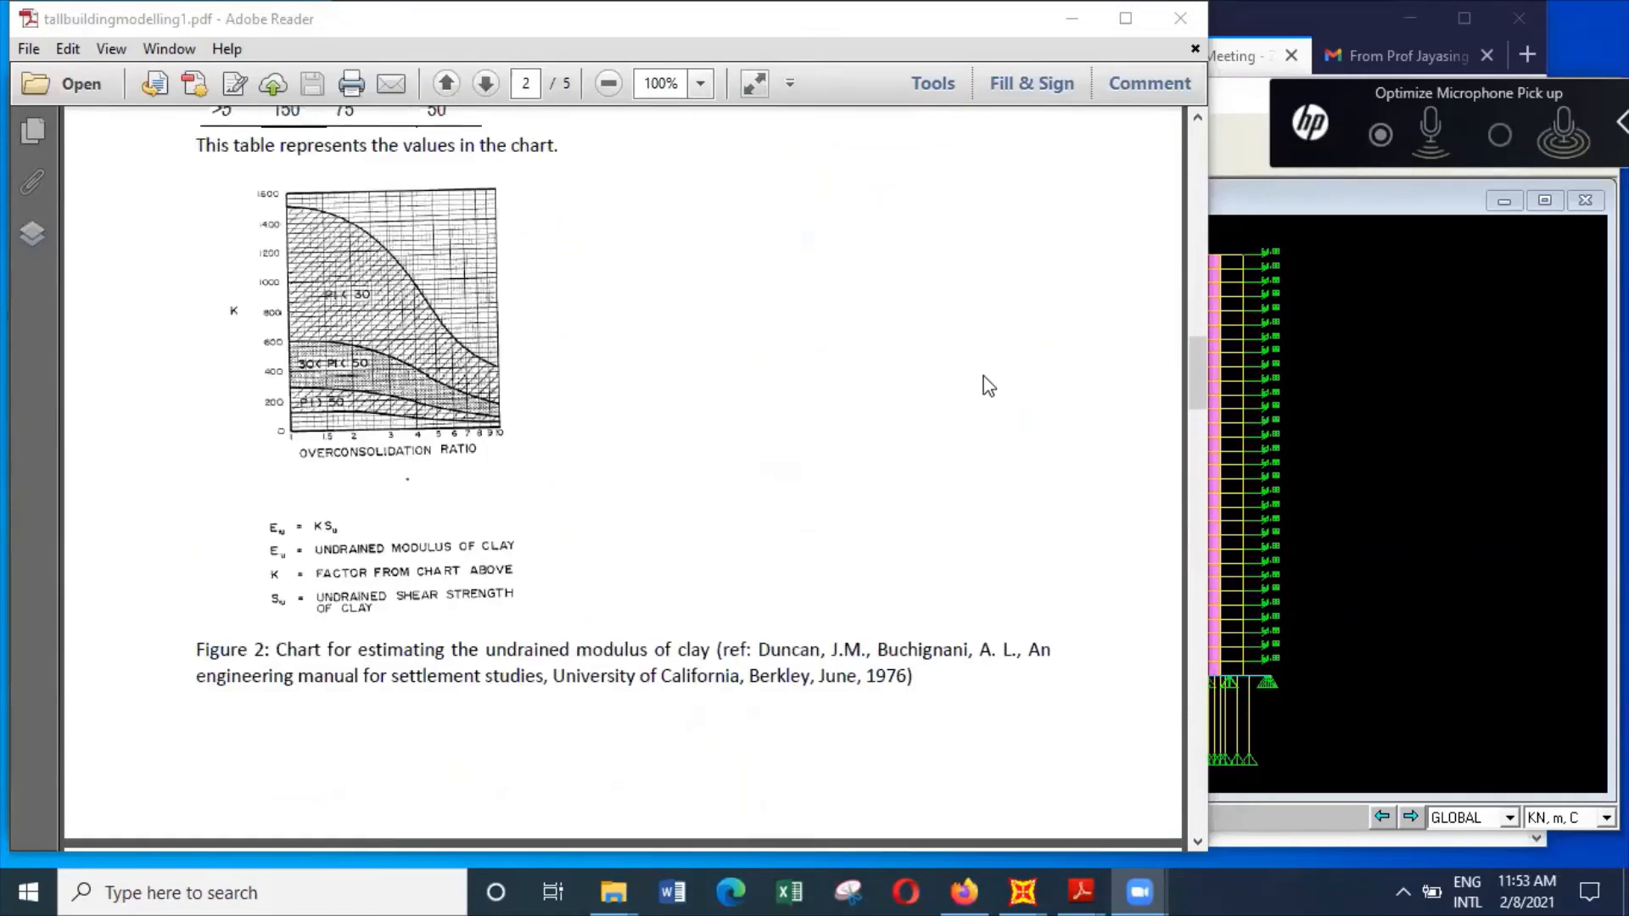
scroll(976, 350, up, 3)
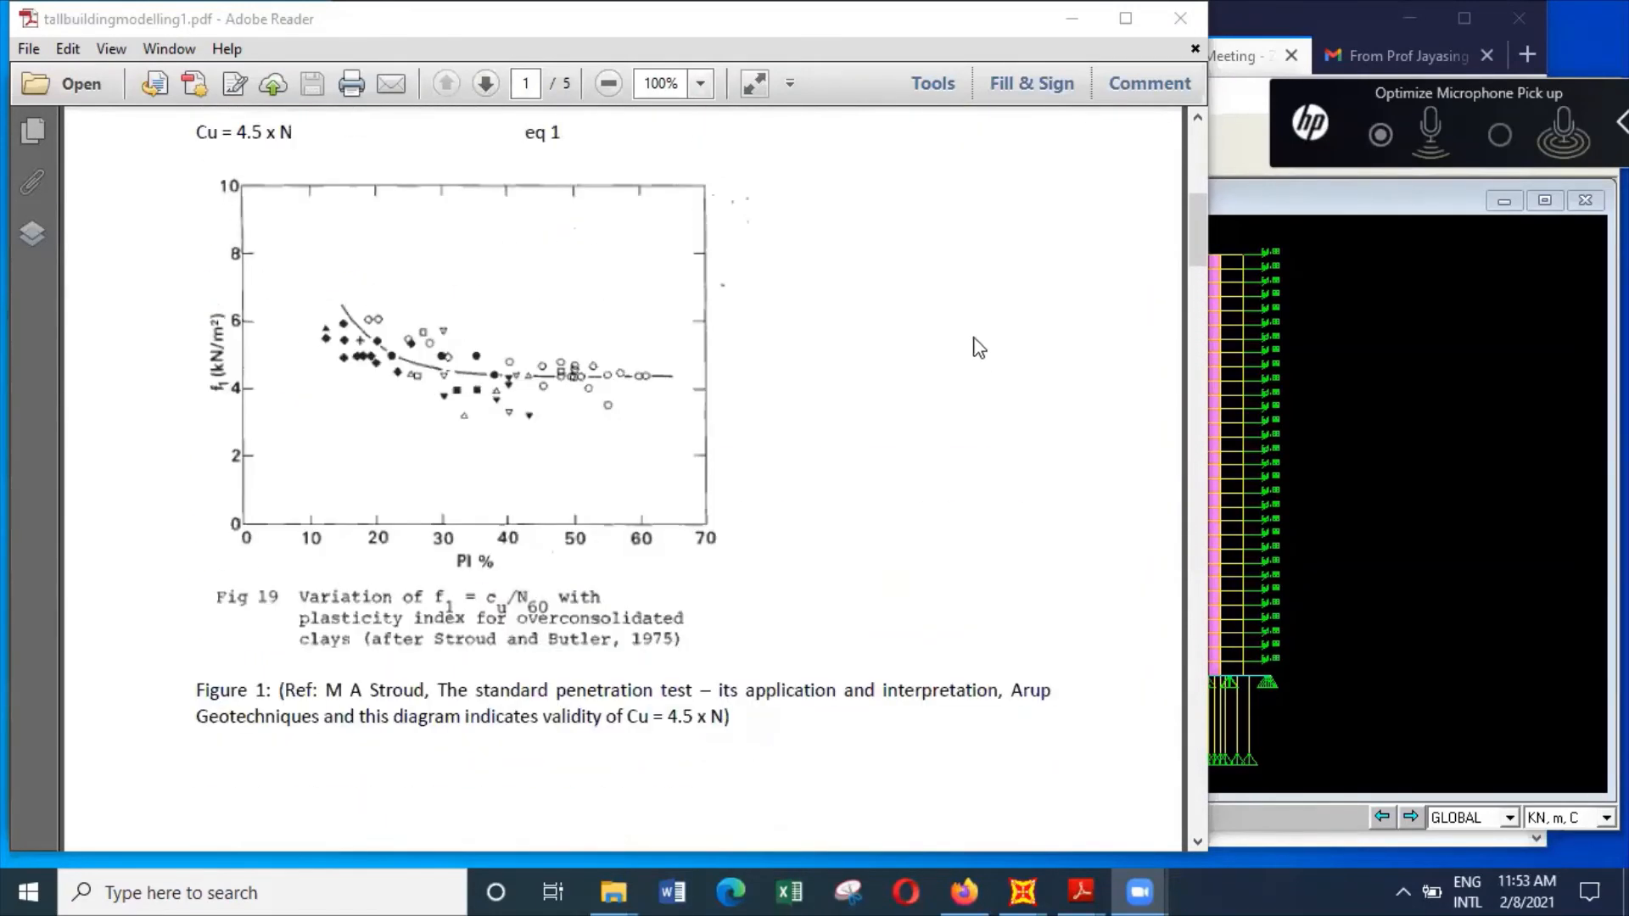
click(1090, 20)
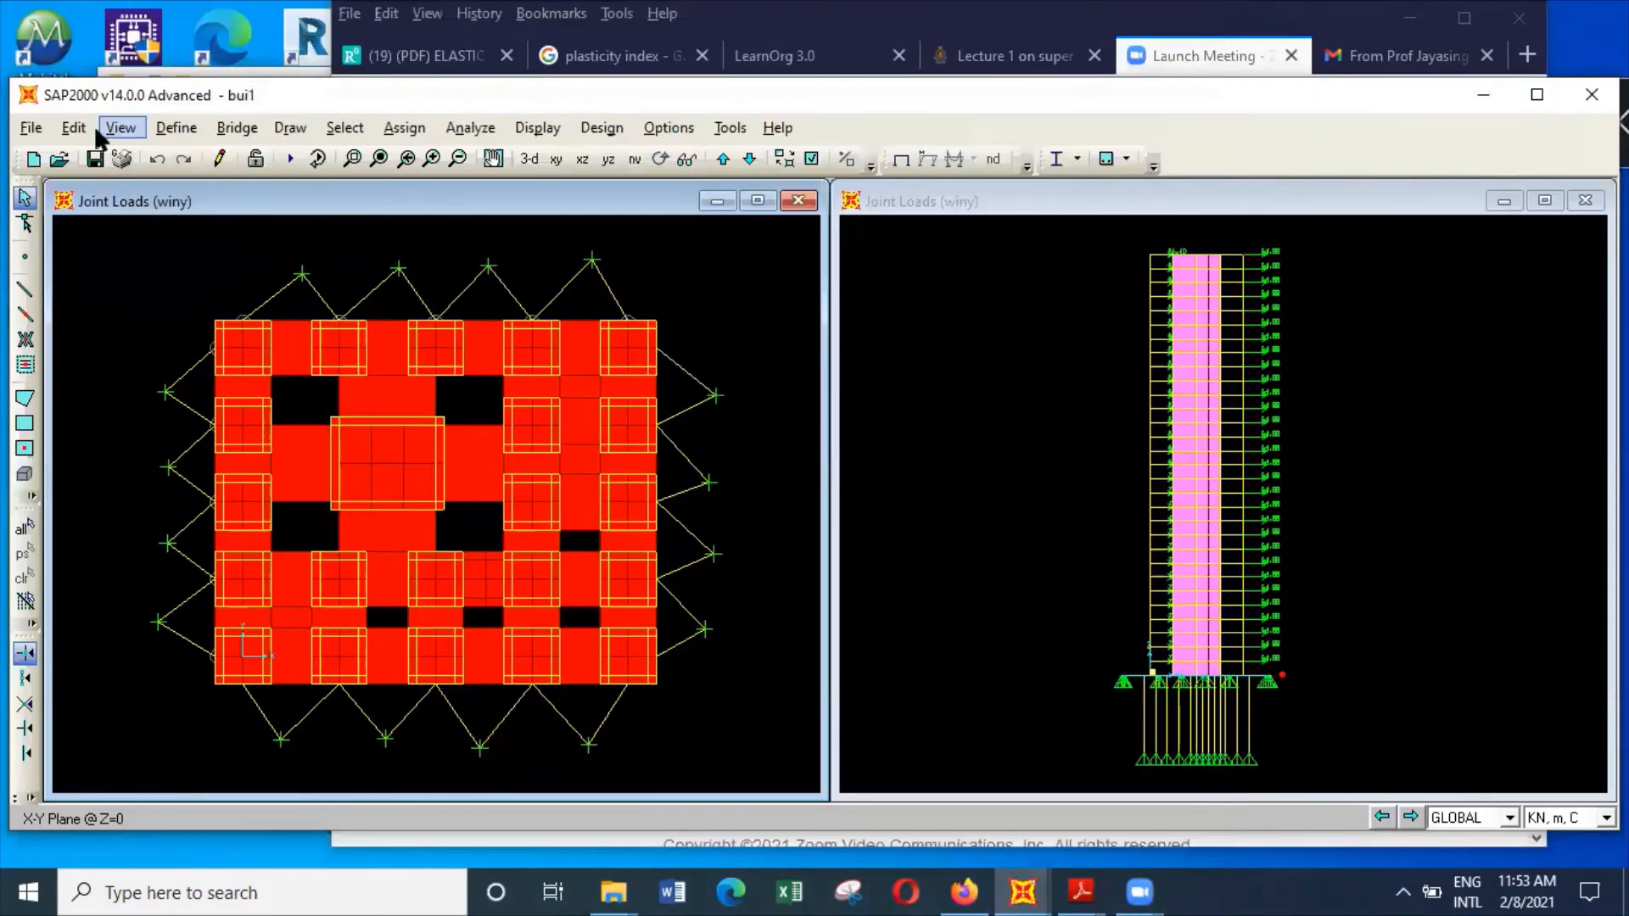
click(31, 129)
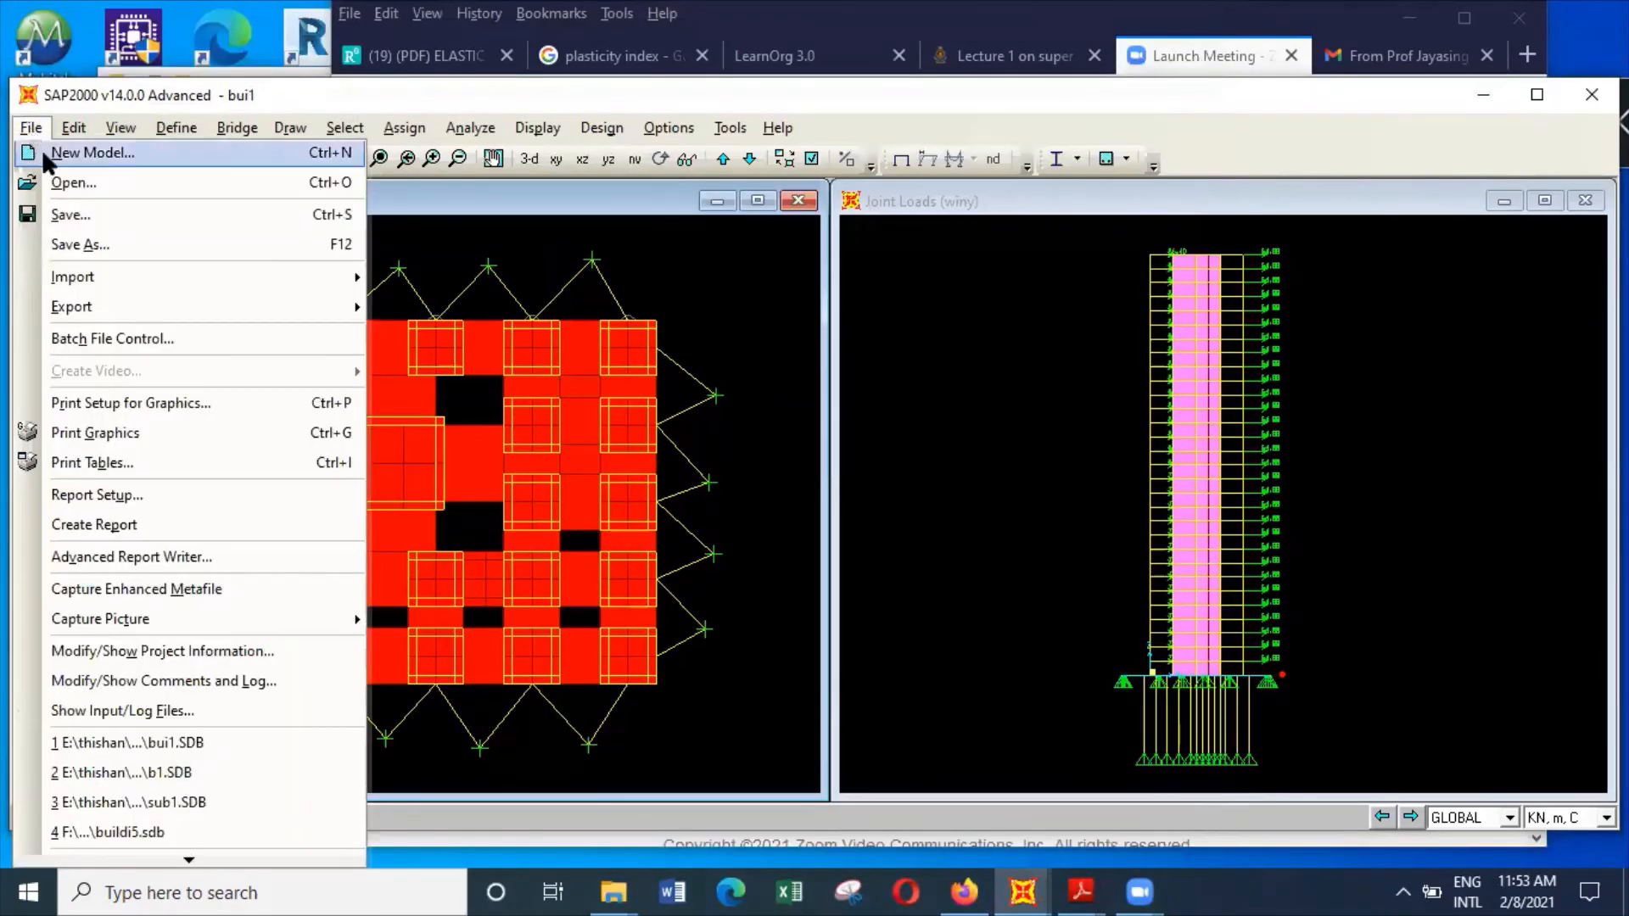
click(80, 245)
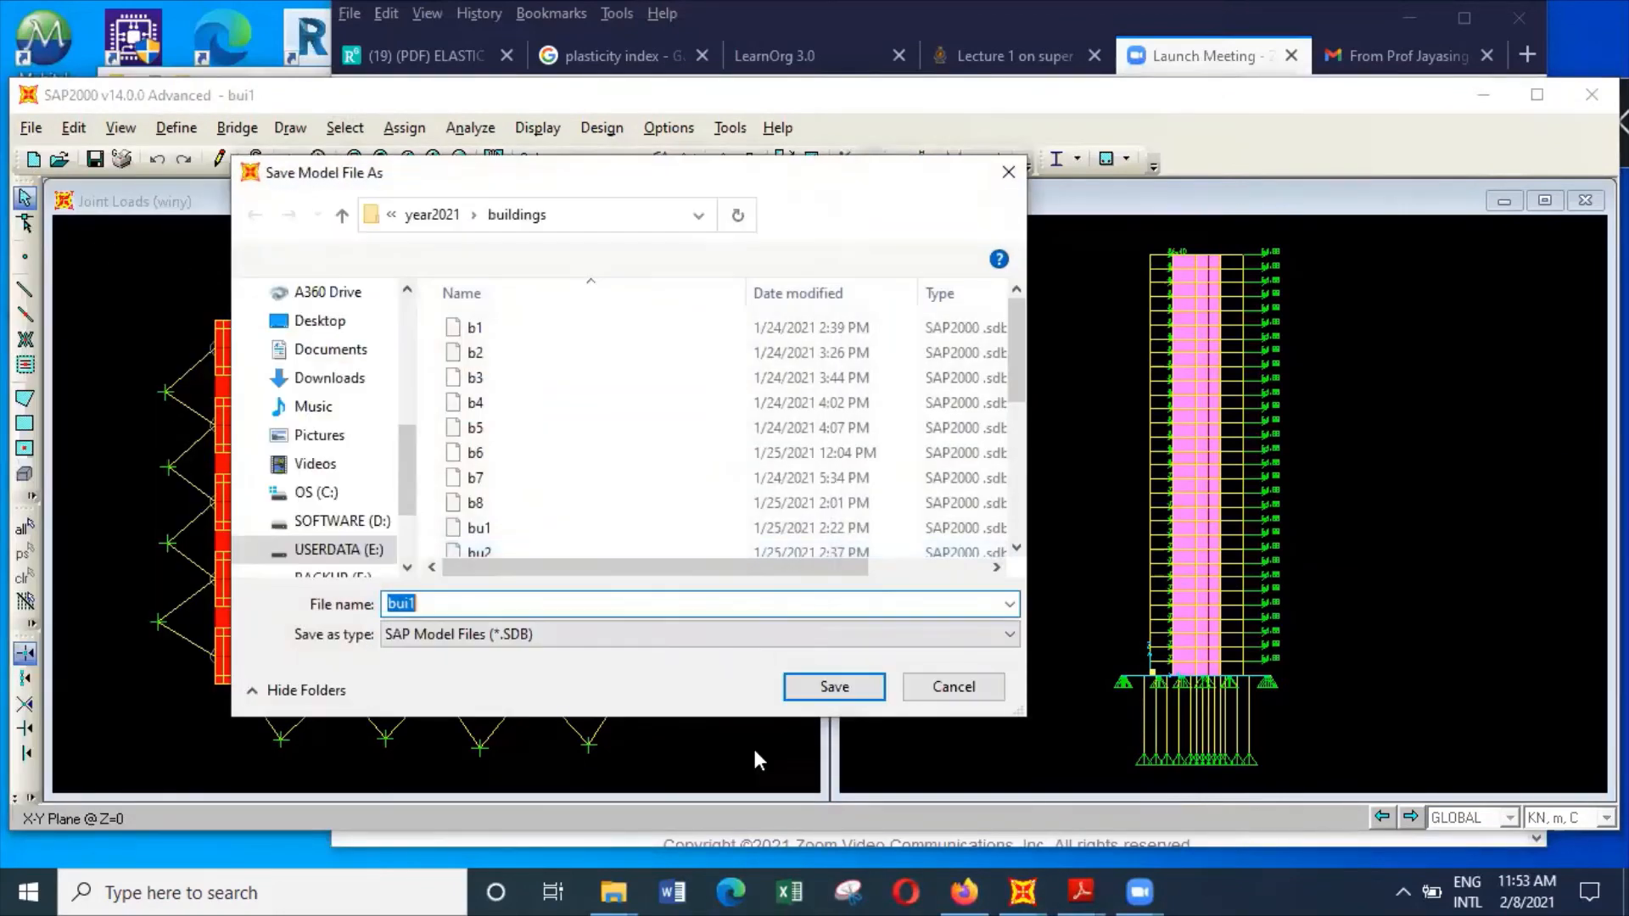
click(530, 598)
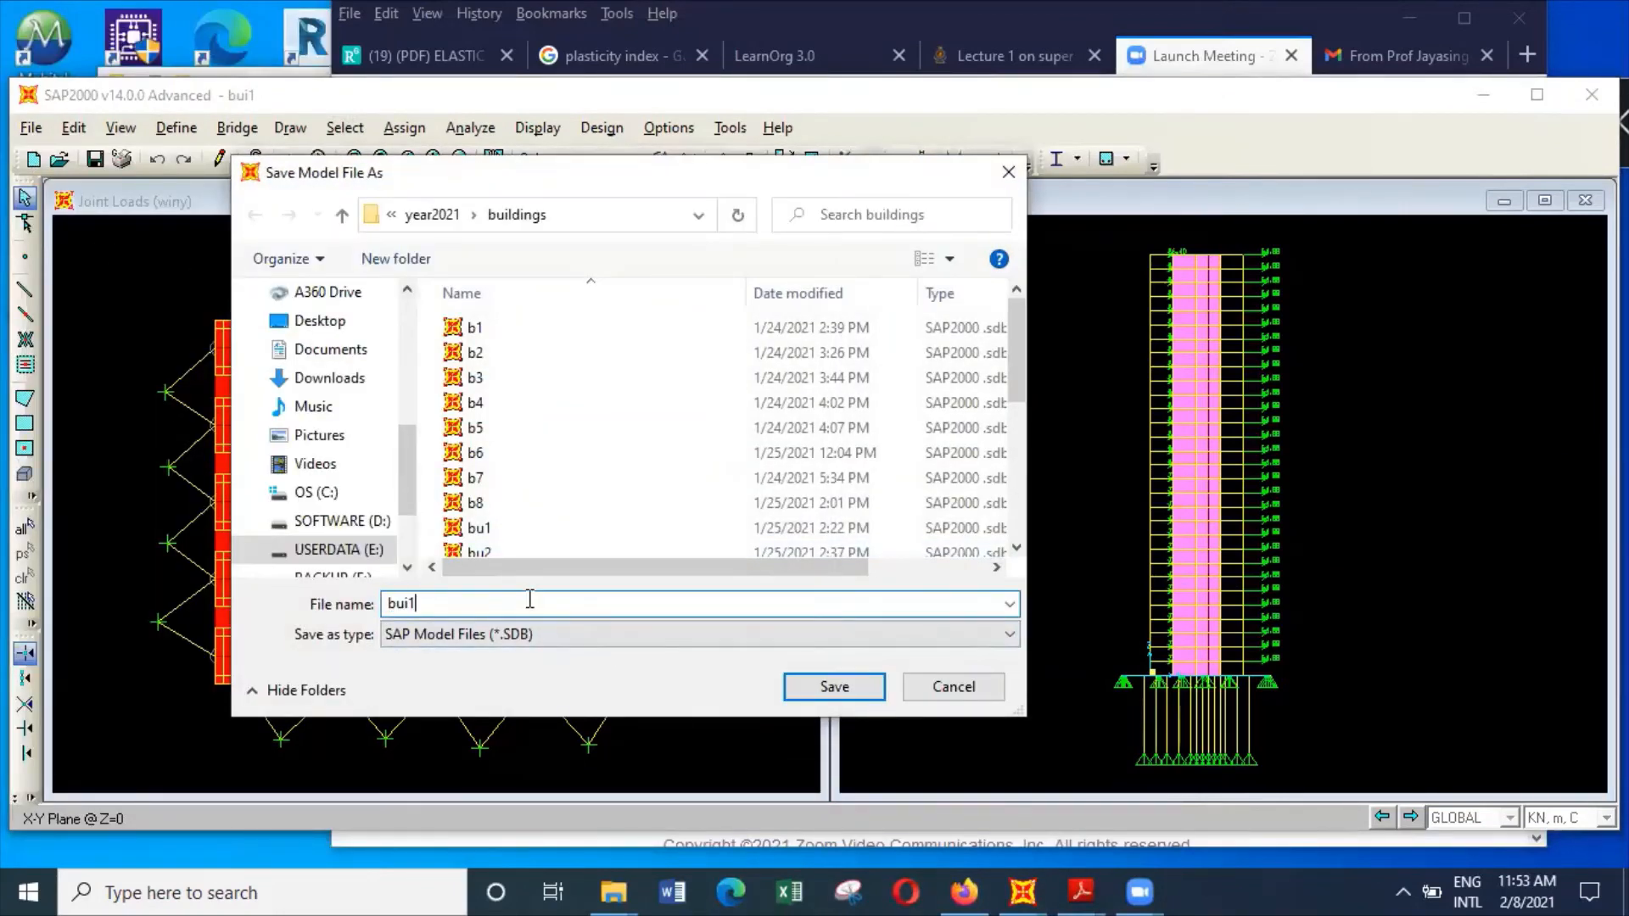
text(a)
click(834, 686)
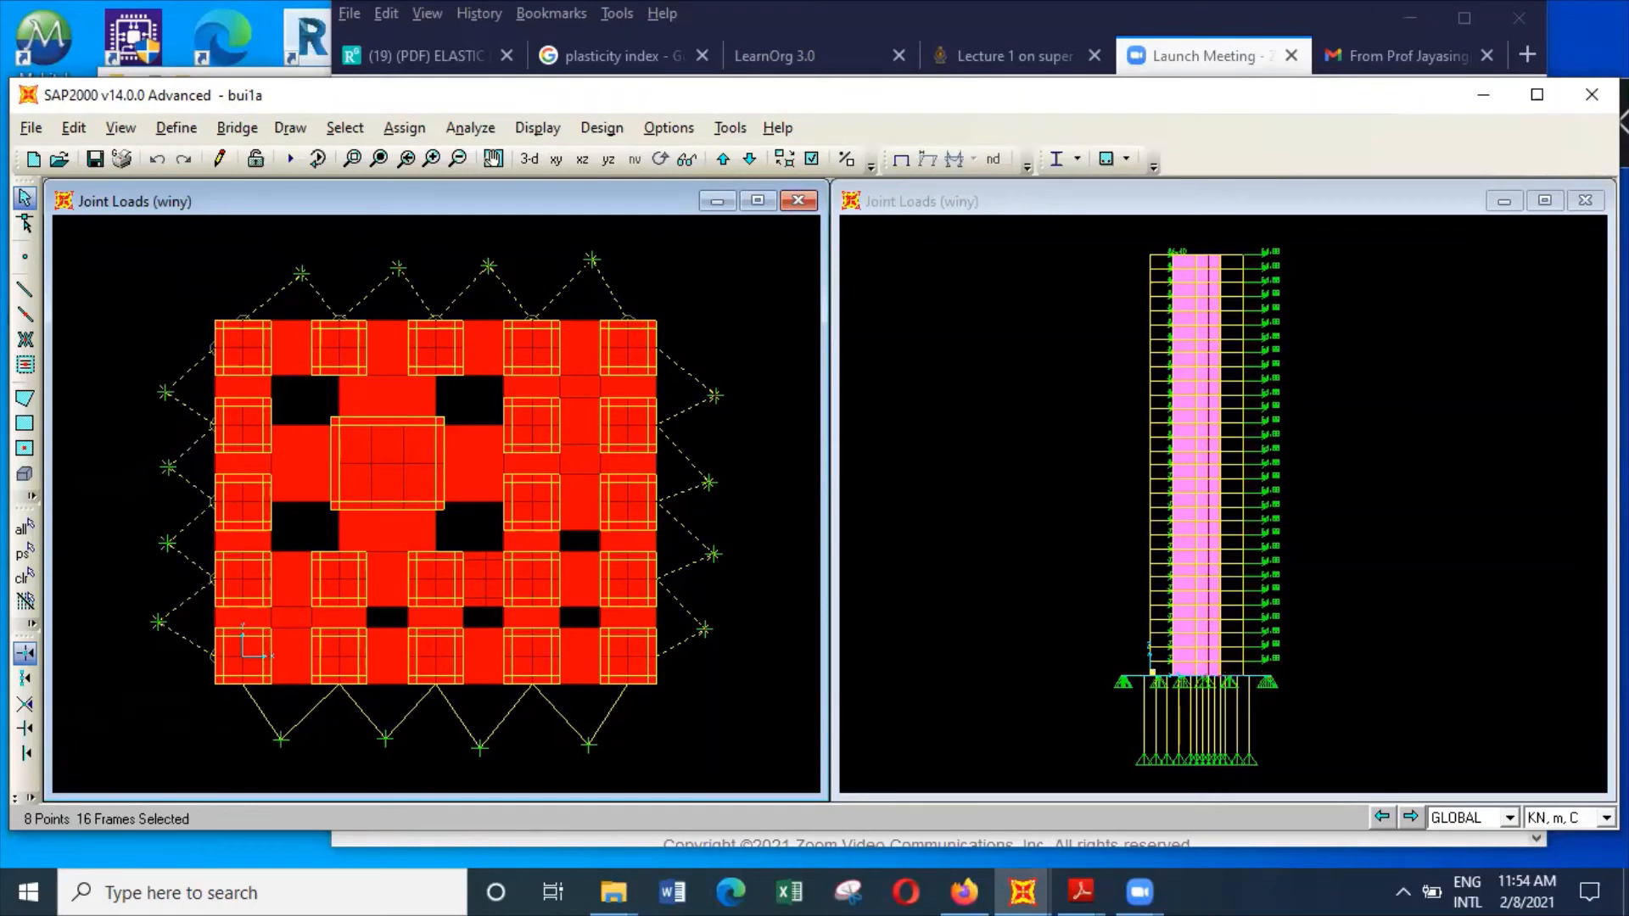
Delete the support frames and their joints projecting around the perimeter of the foundation plan
drag(688, 781, 253, 716)
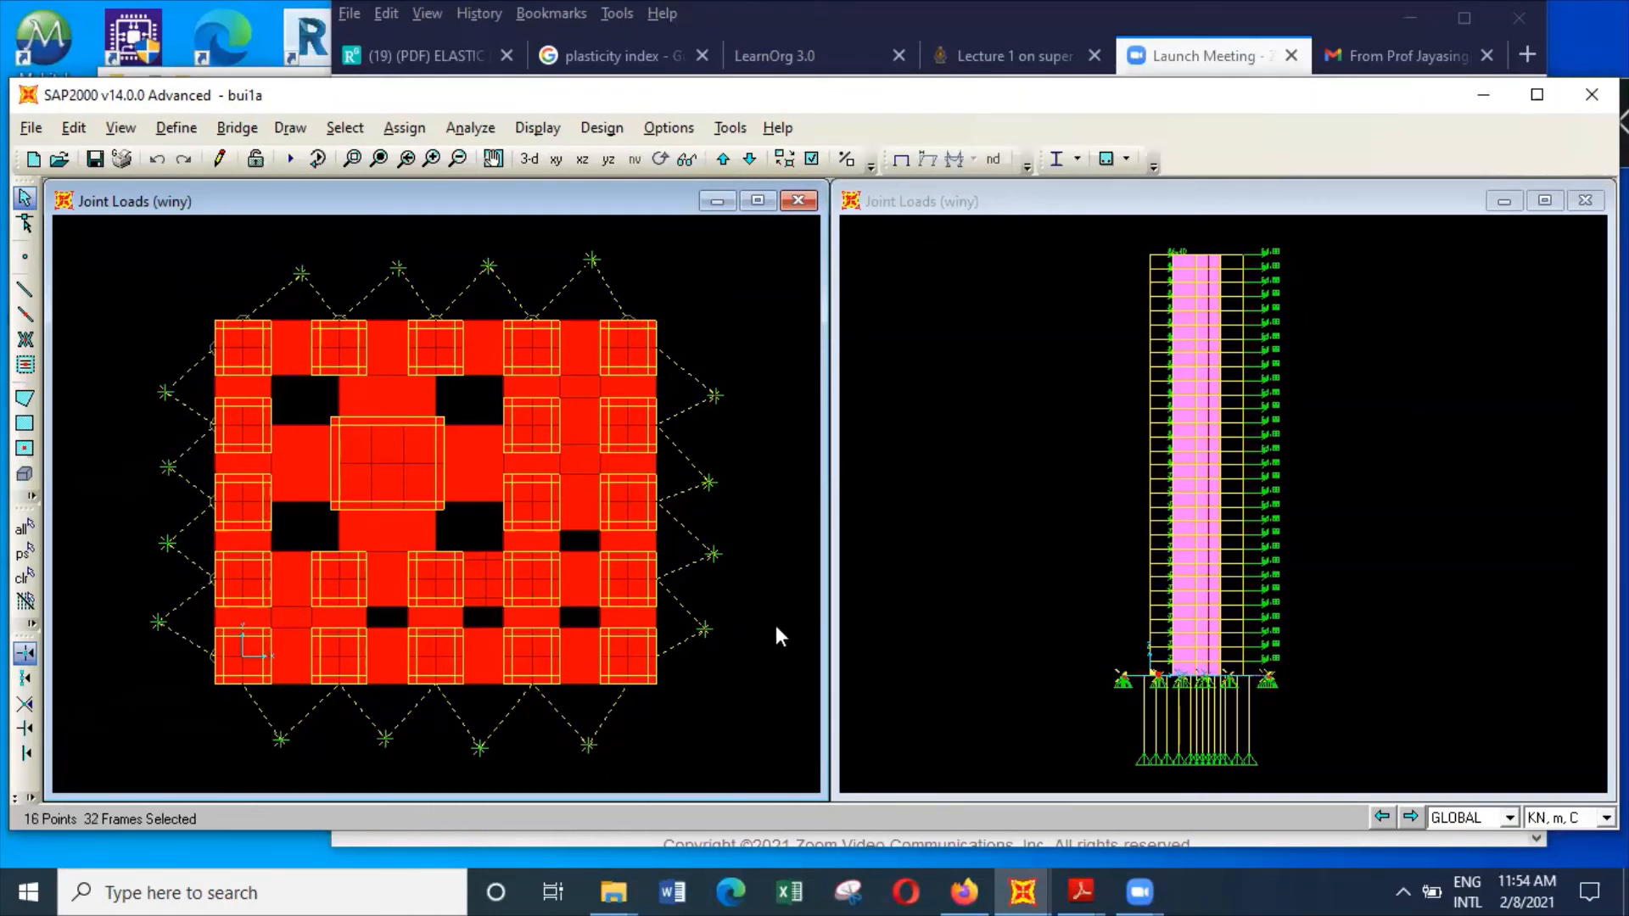
key(Delete)
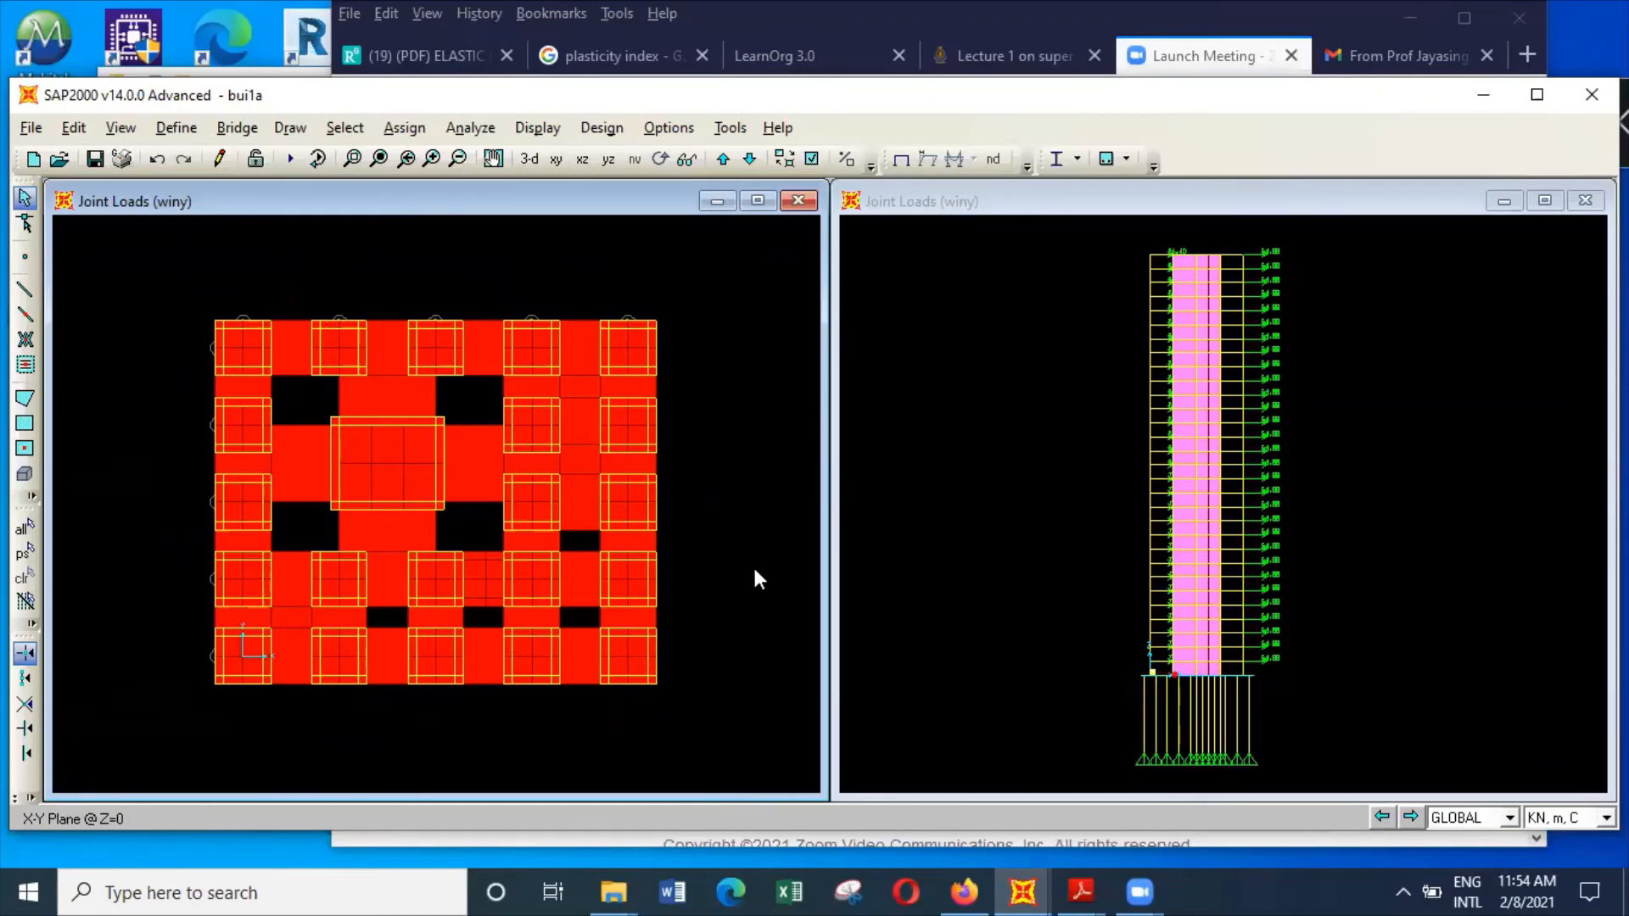
Divide all the pile frames below the foundation into 10 frames each, with a last/first ratio of 1
click(353, 158)
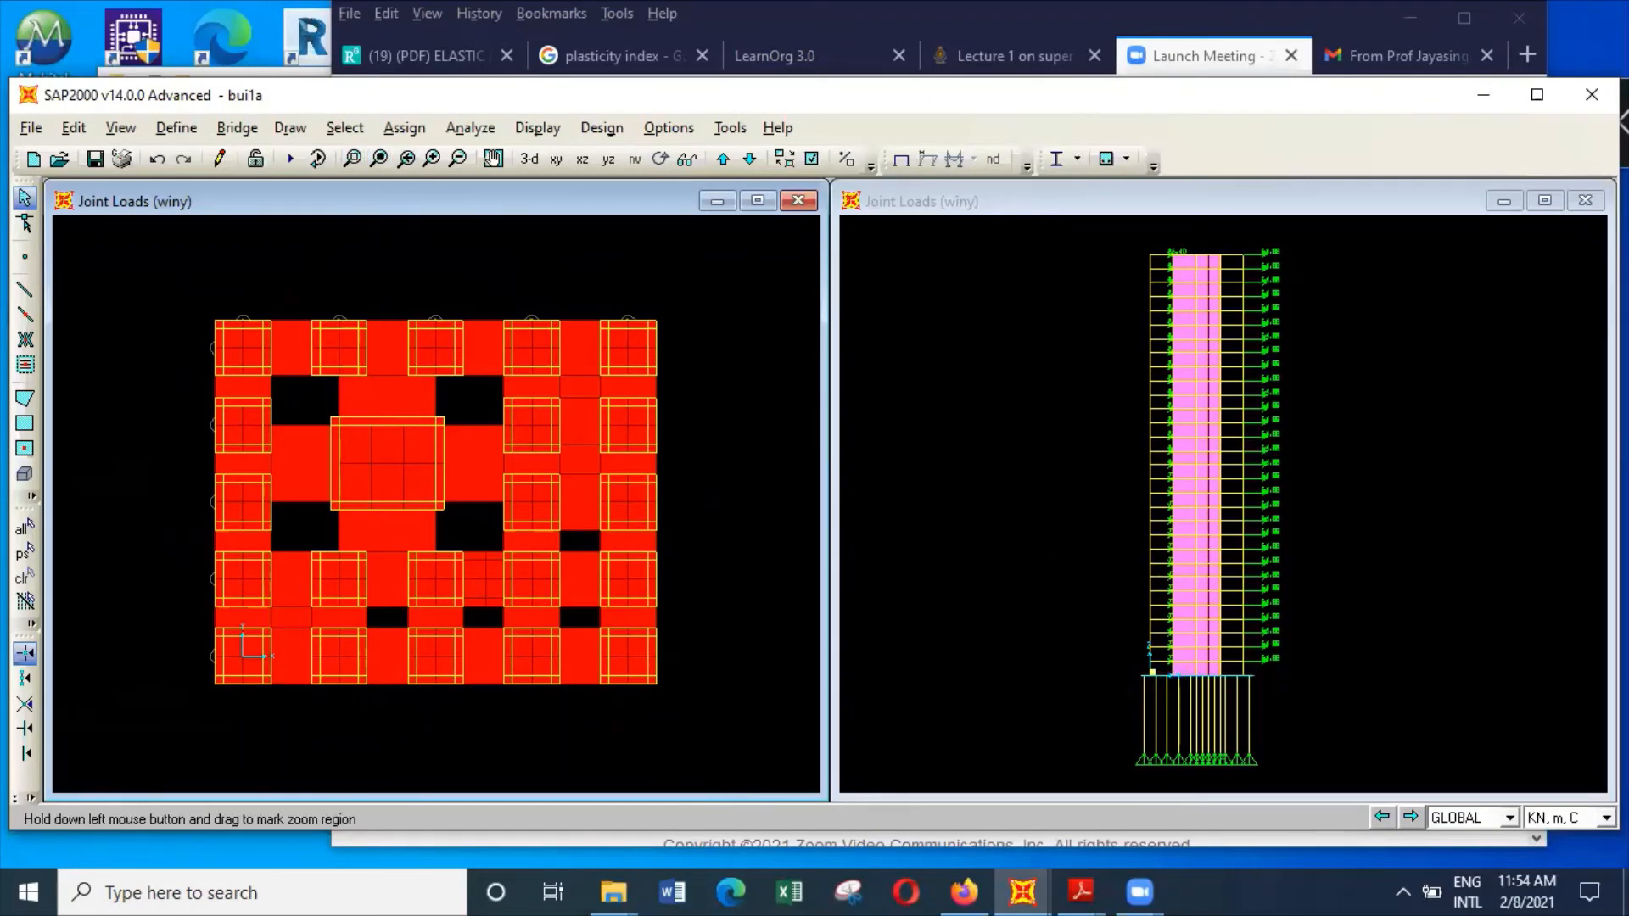
drag(1105, 655, 1311, 789)
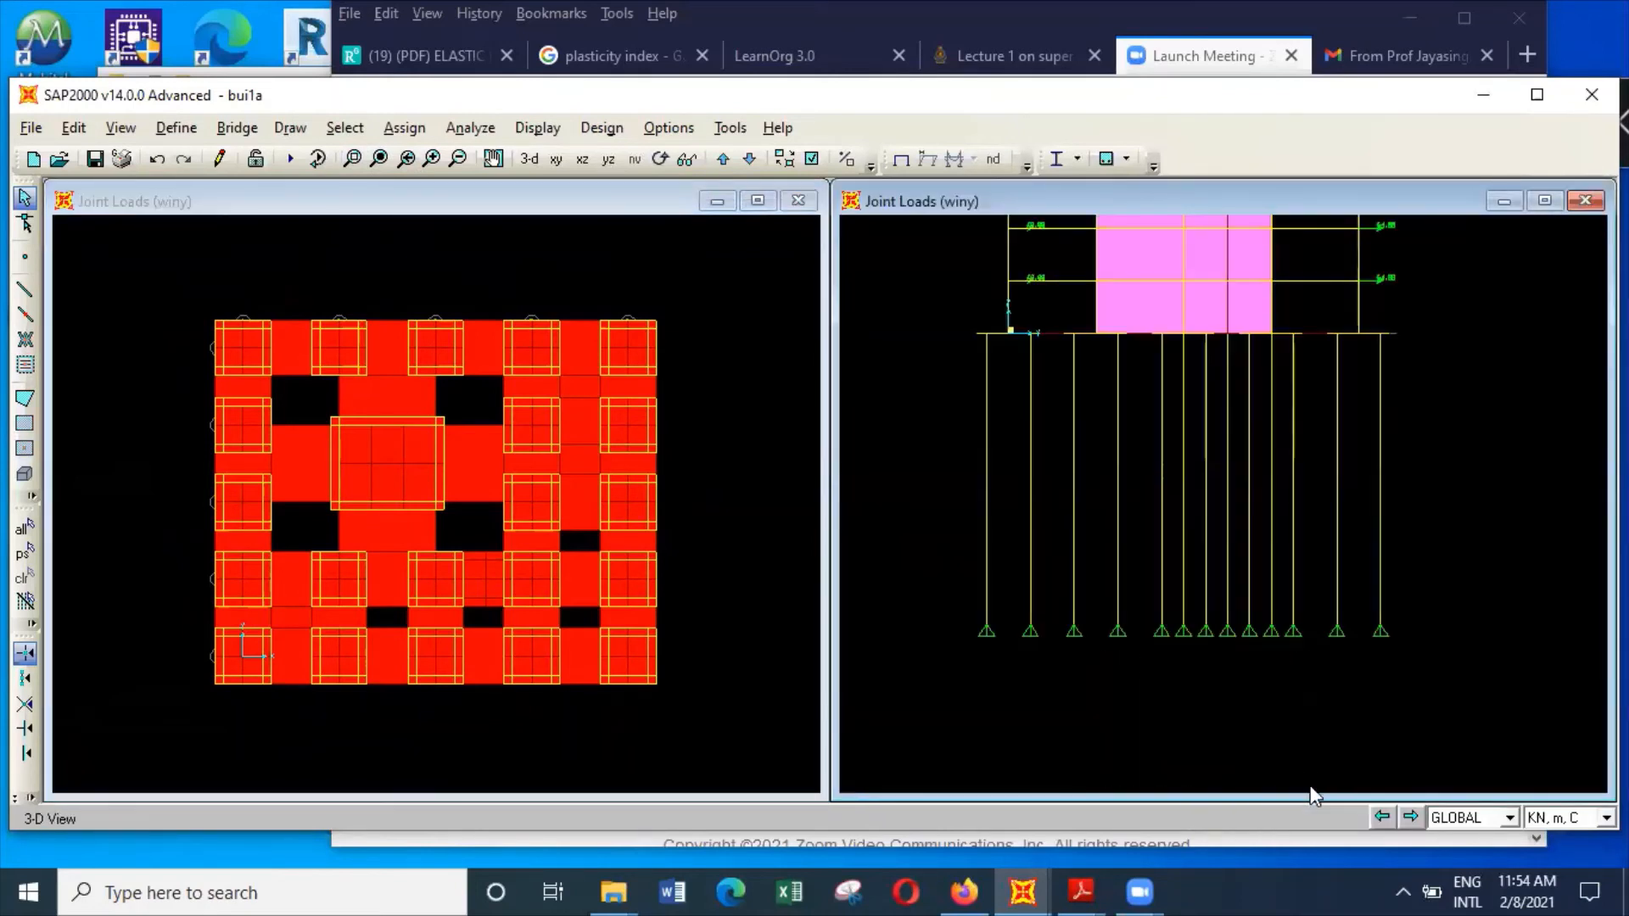
drag(1420, 586, 955, 388)
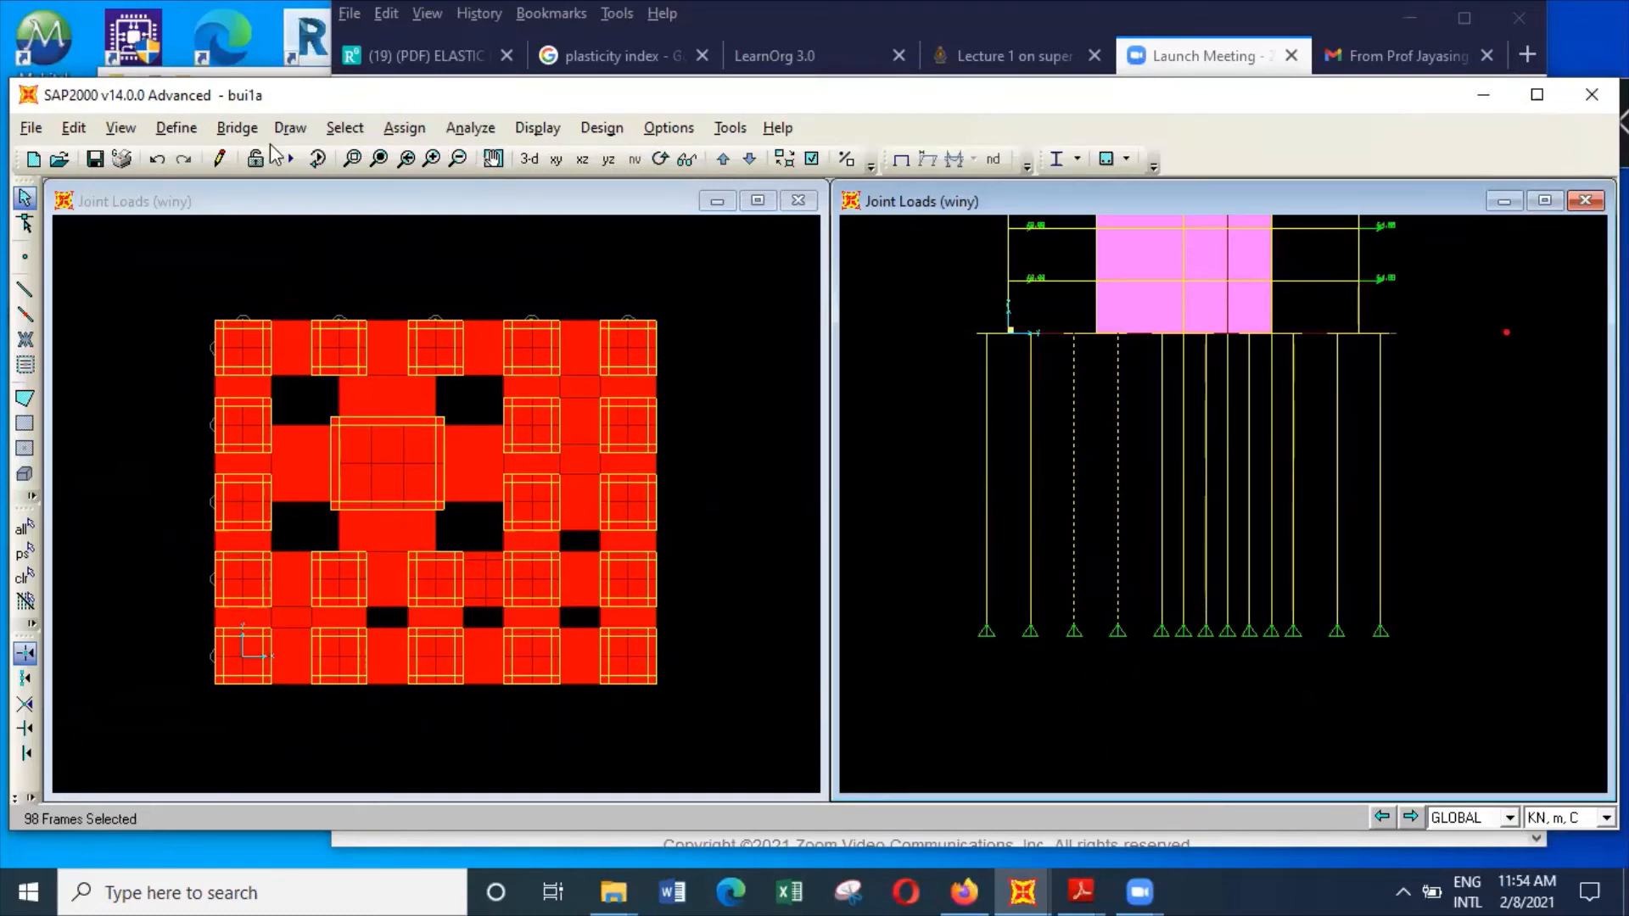
click(87, 133)
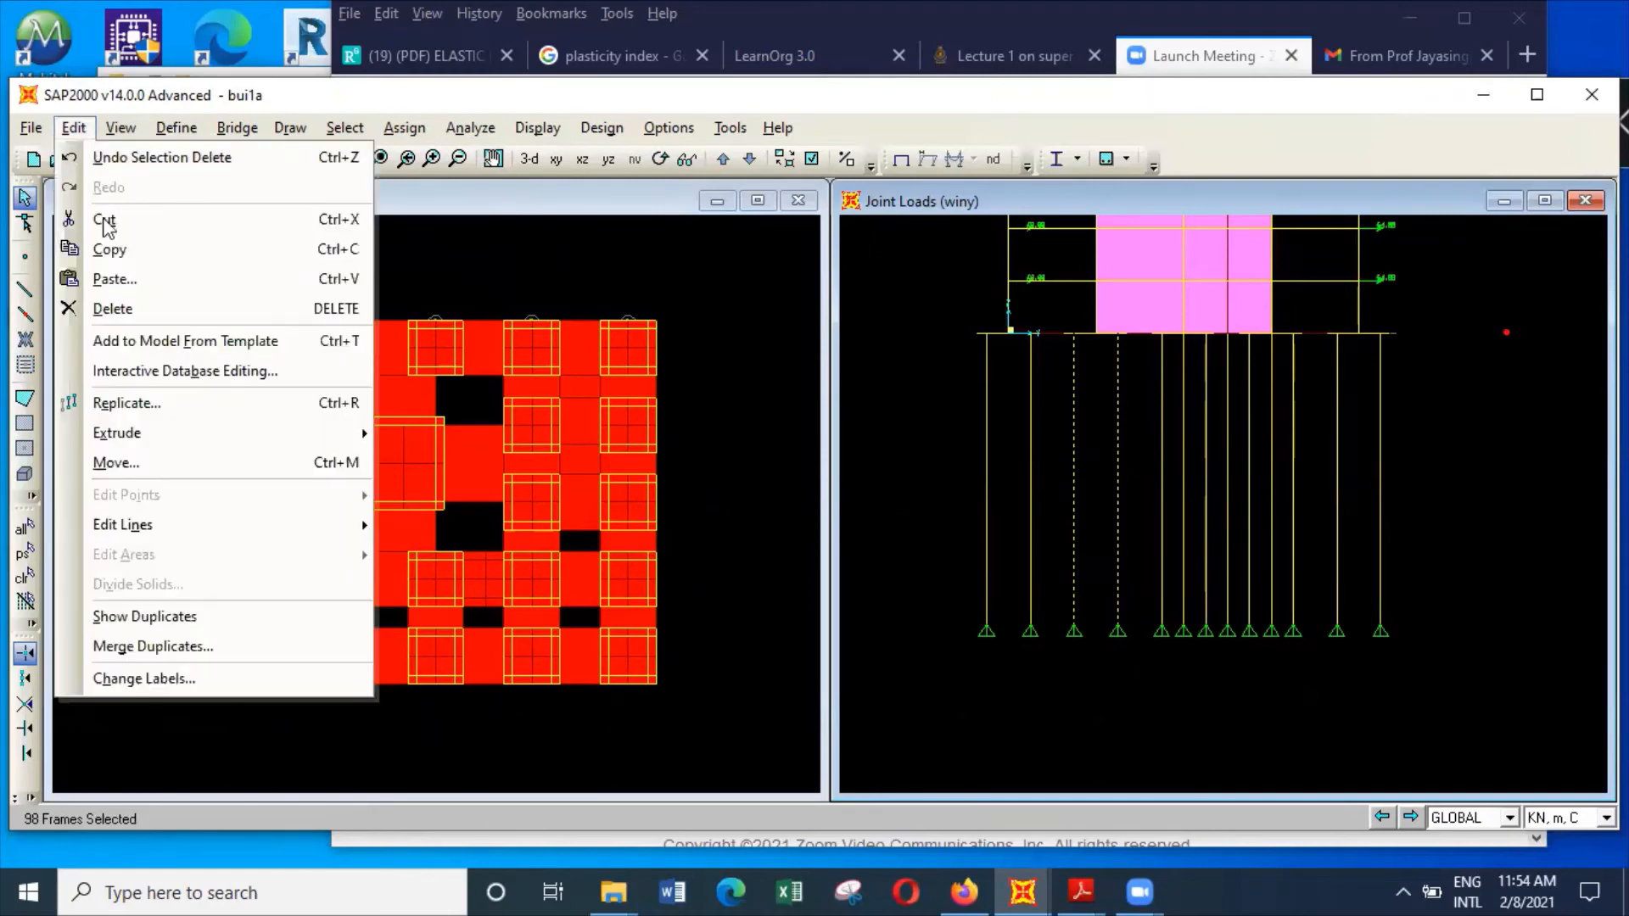
mouse_move(176, 528)
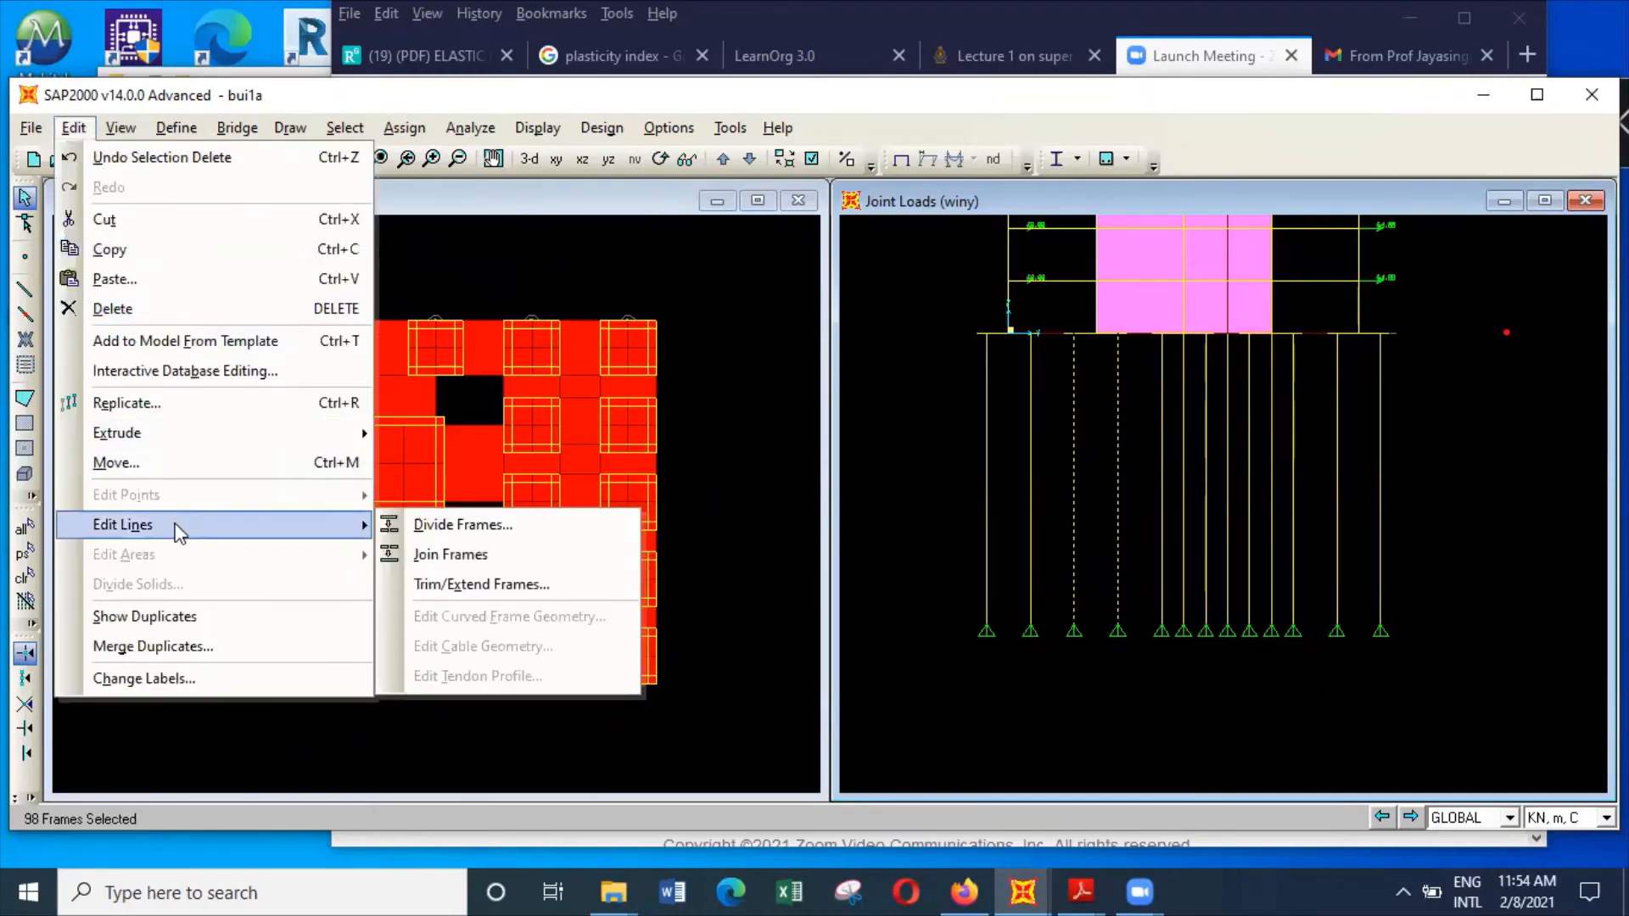
click(524, 525)
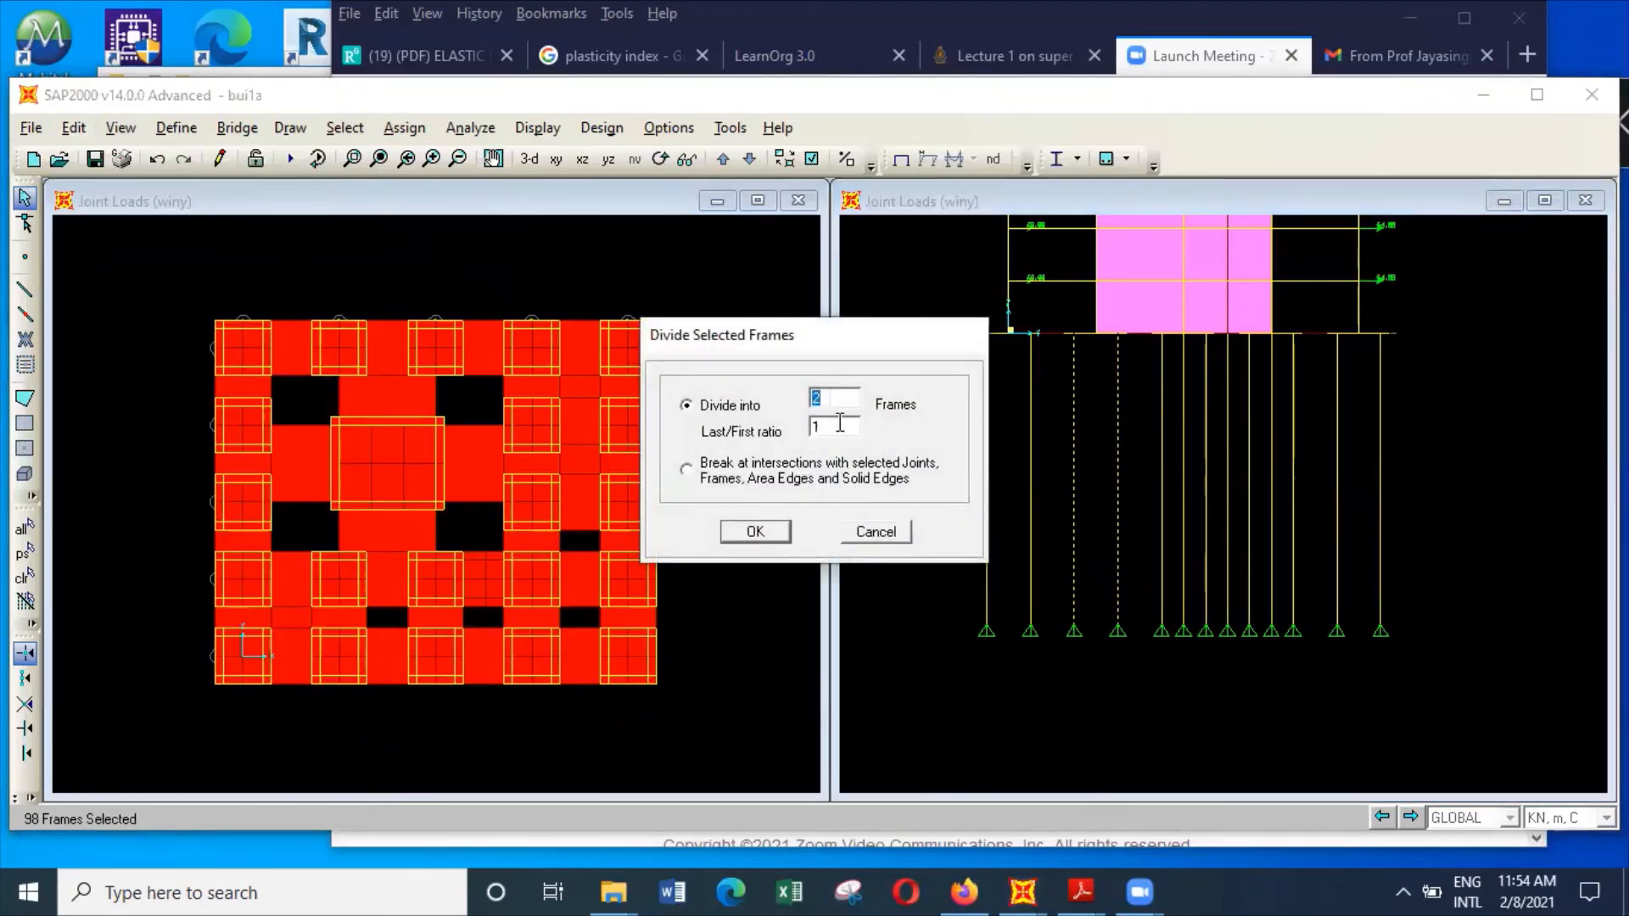
click(843, 394)
drag(843, 393, 797, 397)
text(10)
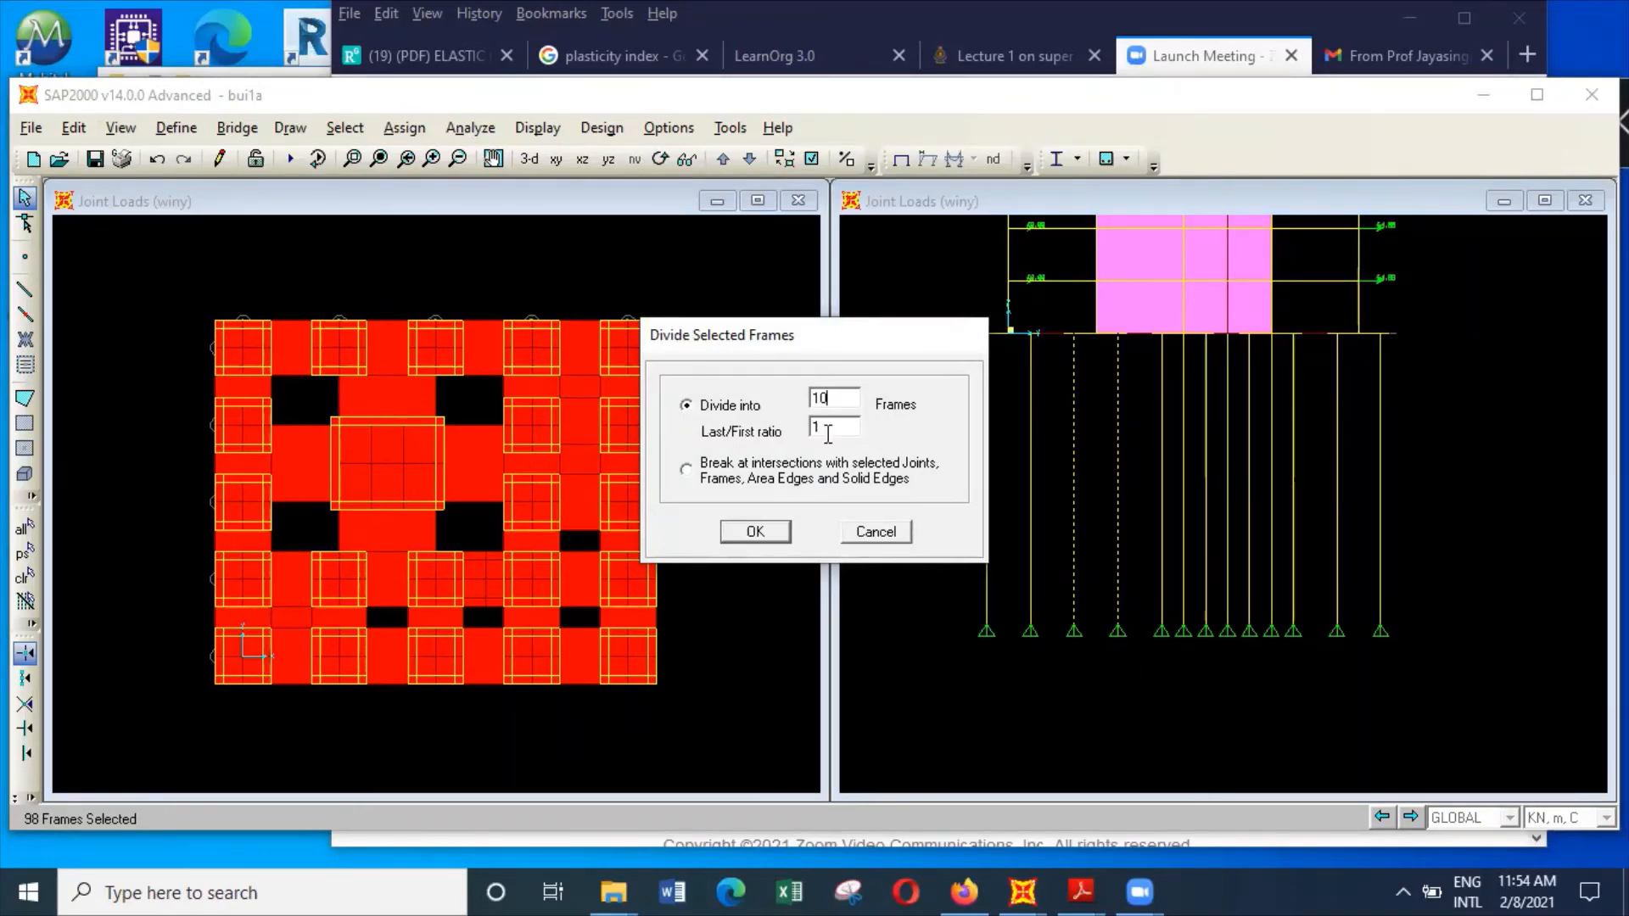
click(755, 532)
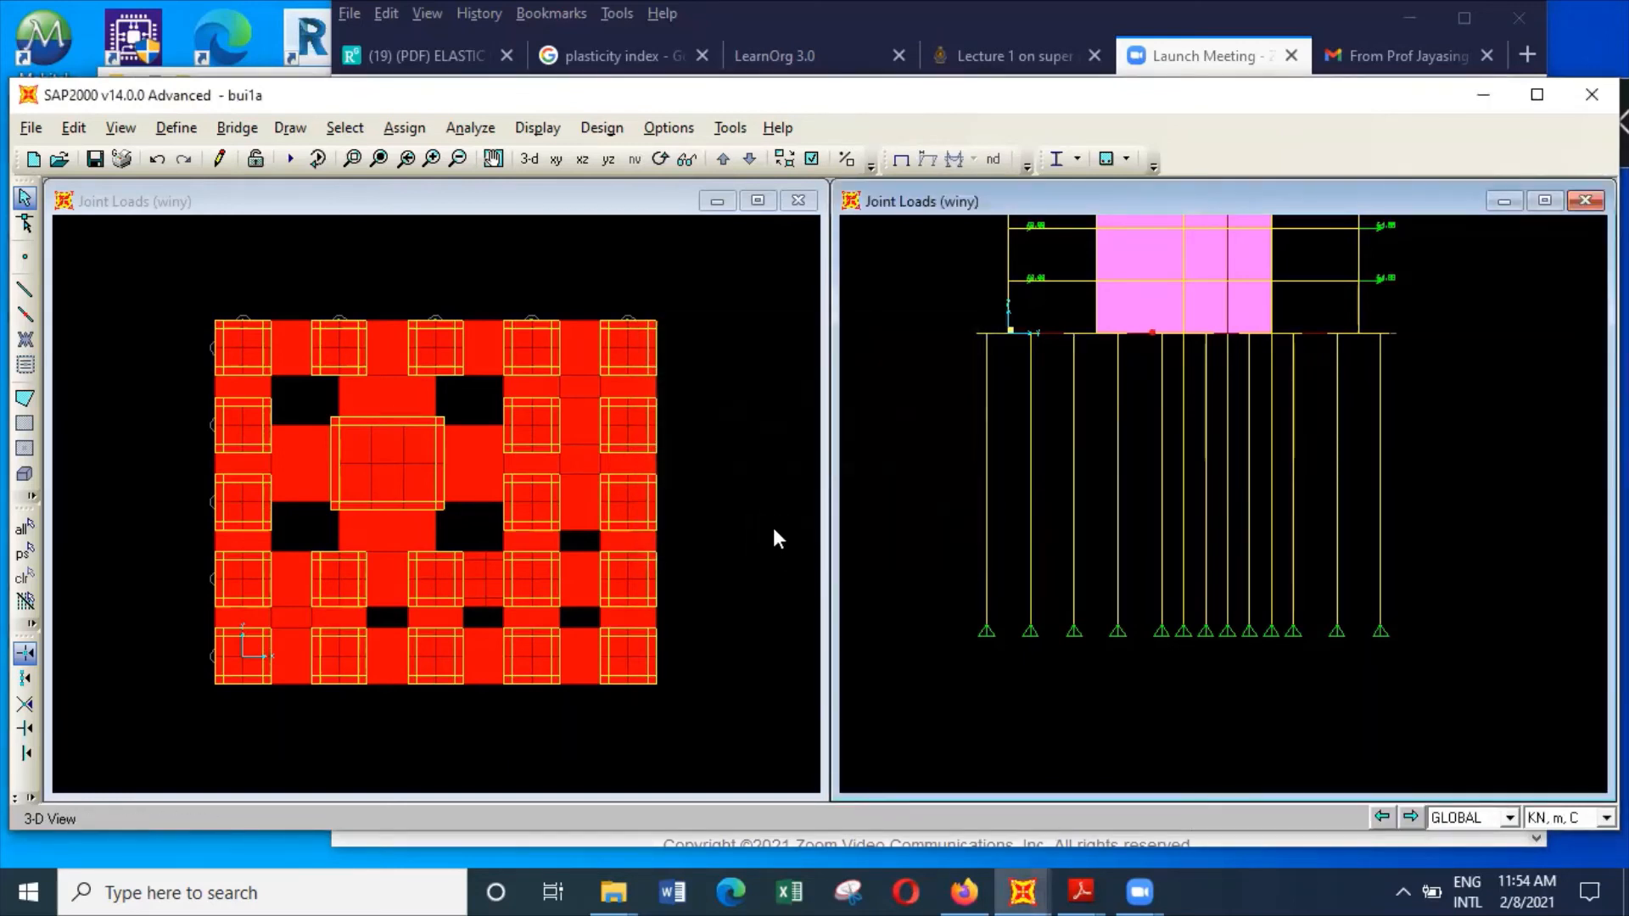
Show the undeformed shape and check the intermediate joints one by one down the third pile in the elevation
click(1078, 381)
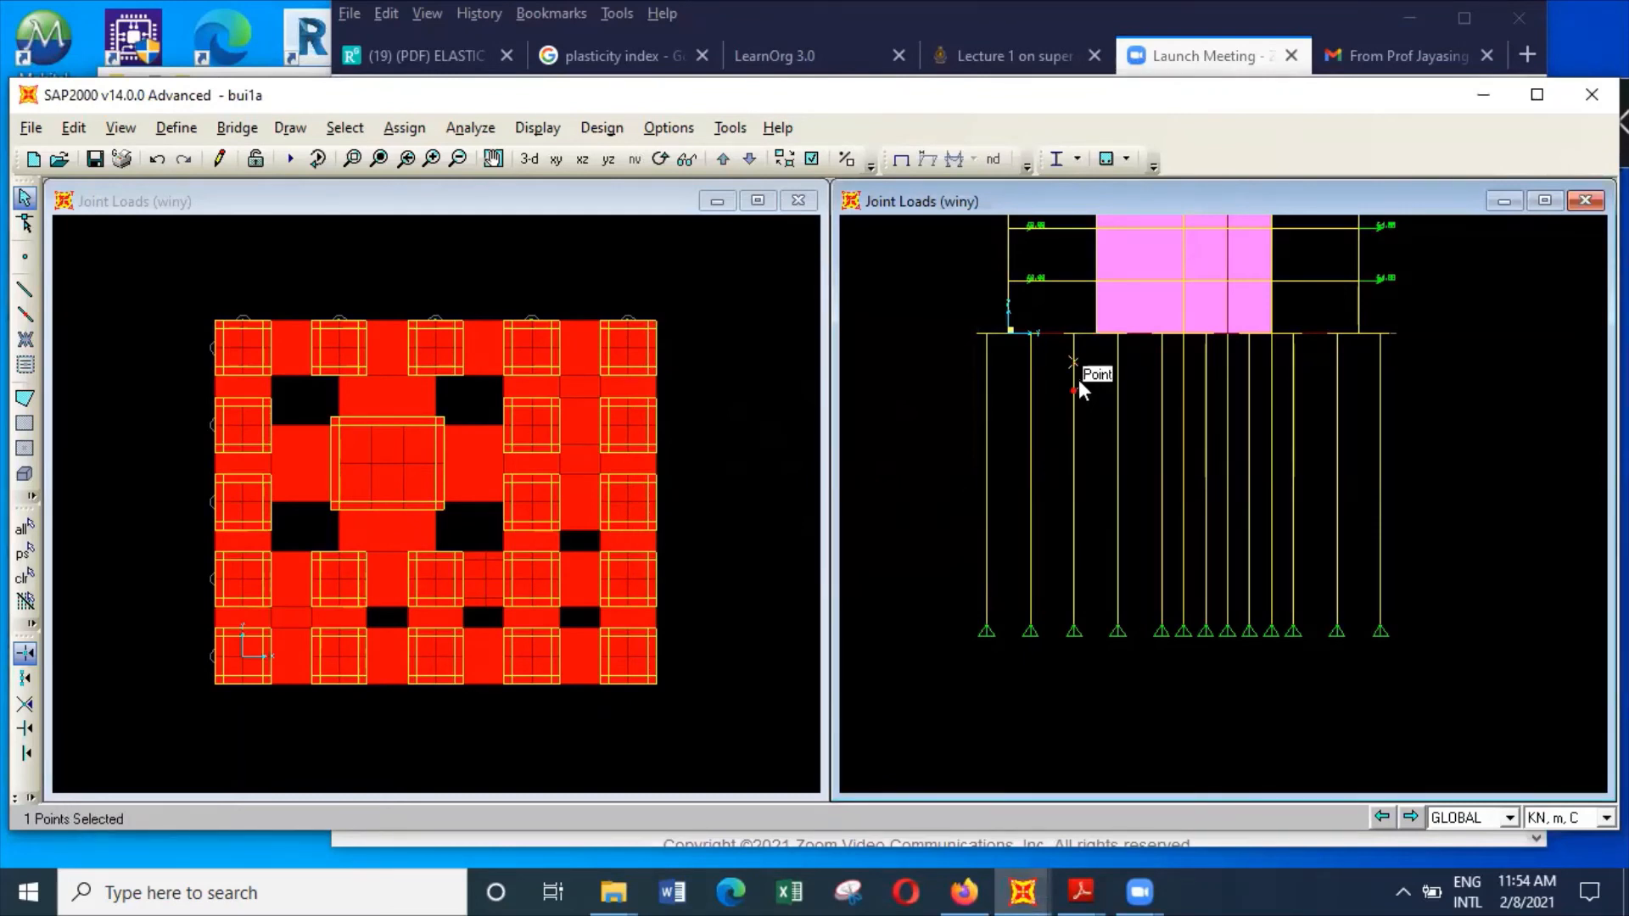
click(1078, 398)
click(538, 127)
click(562, 157)
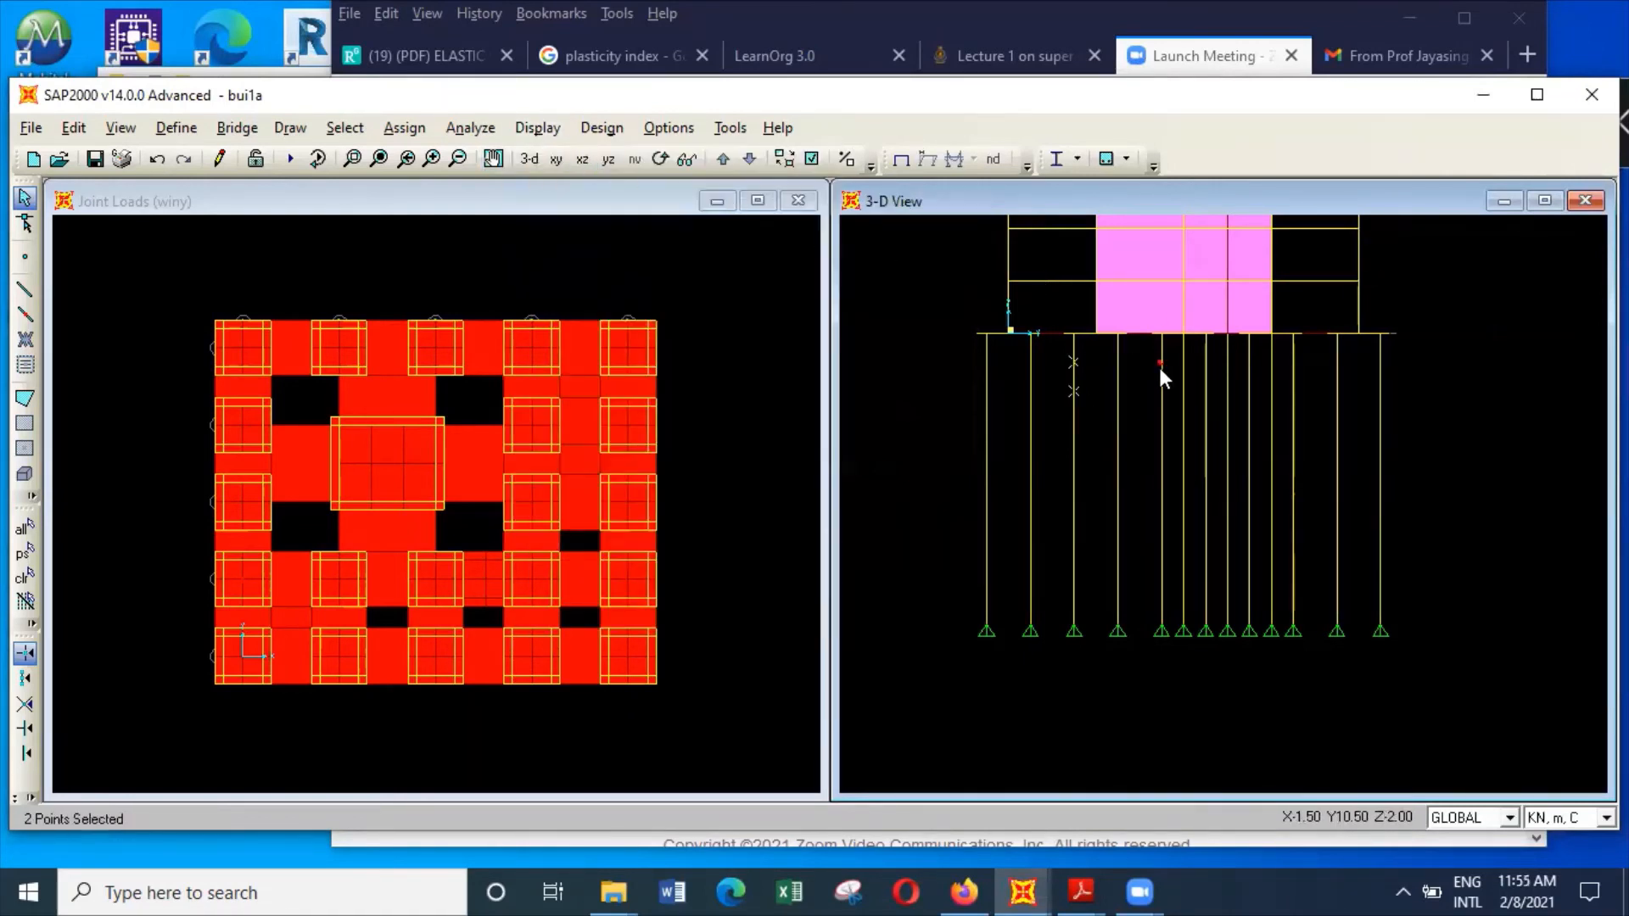
click(1073, 384)
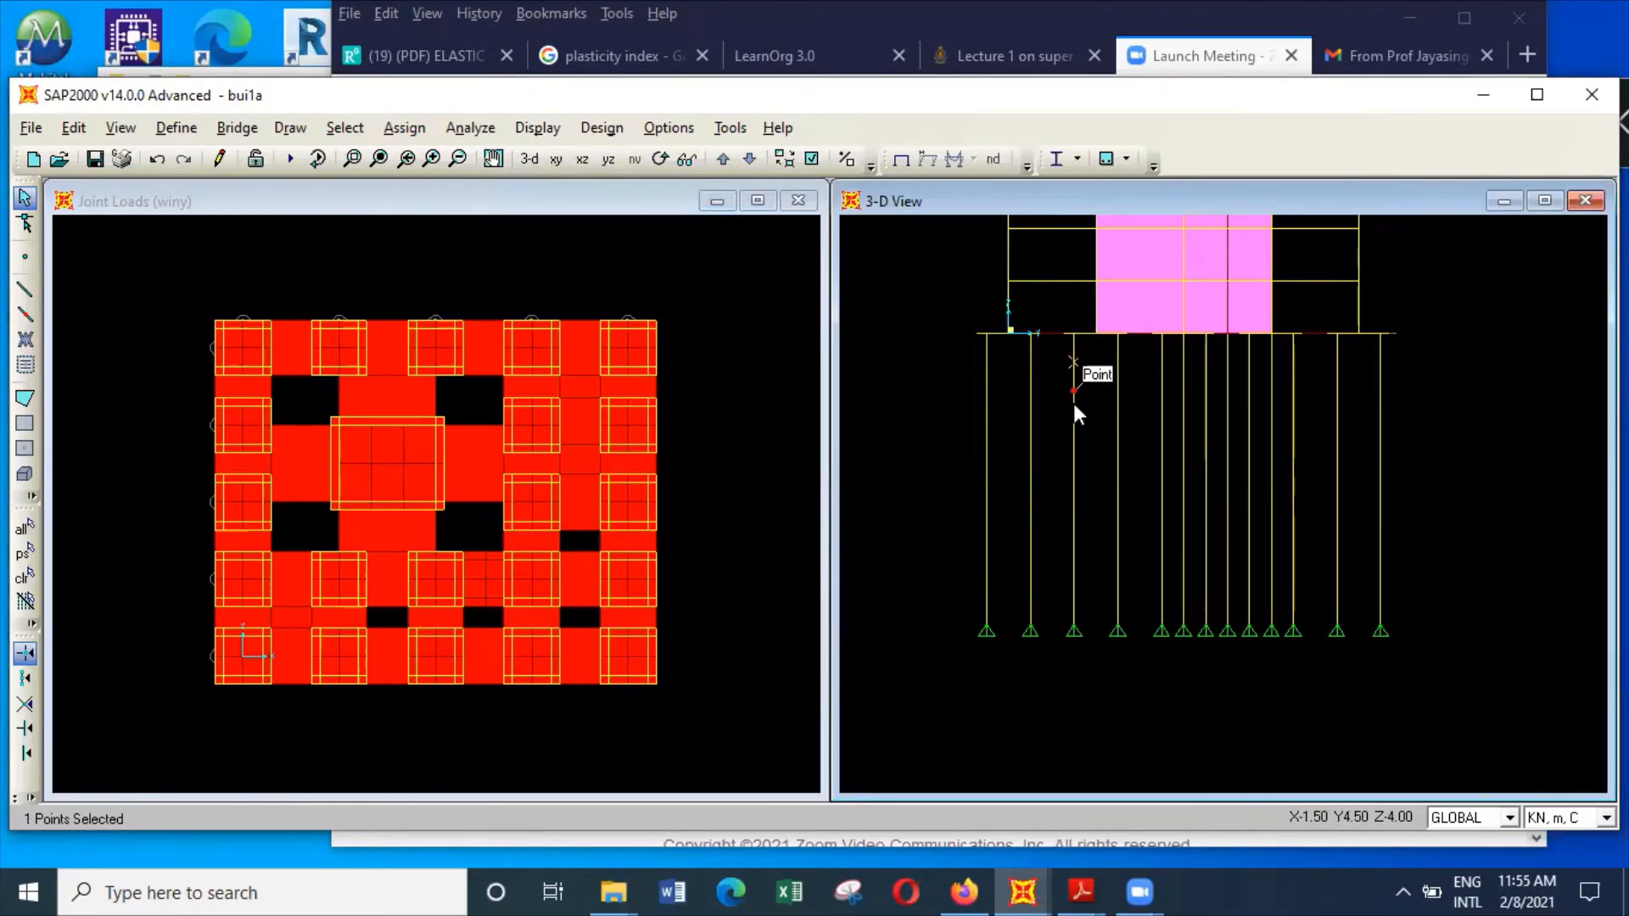
click(1072, 393)
click(1073, 449)
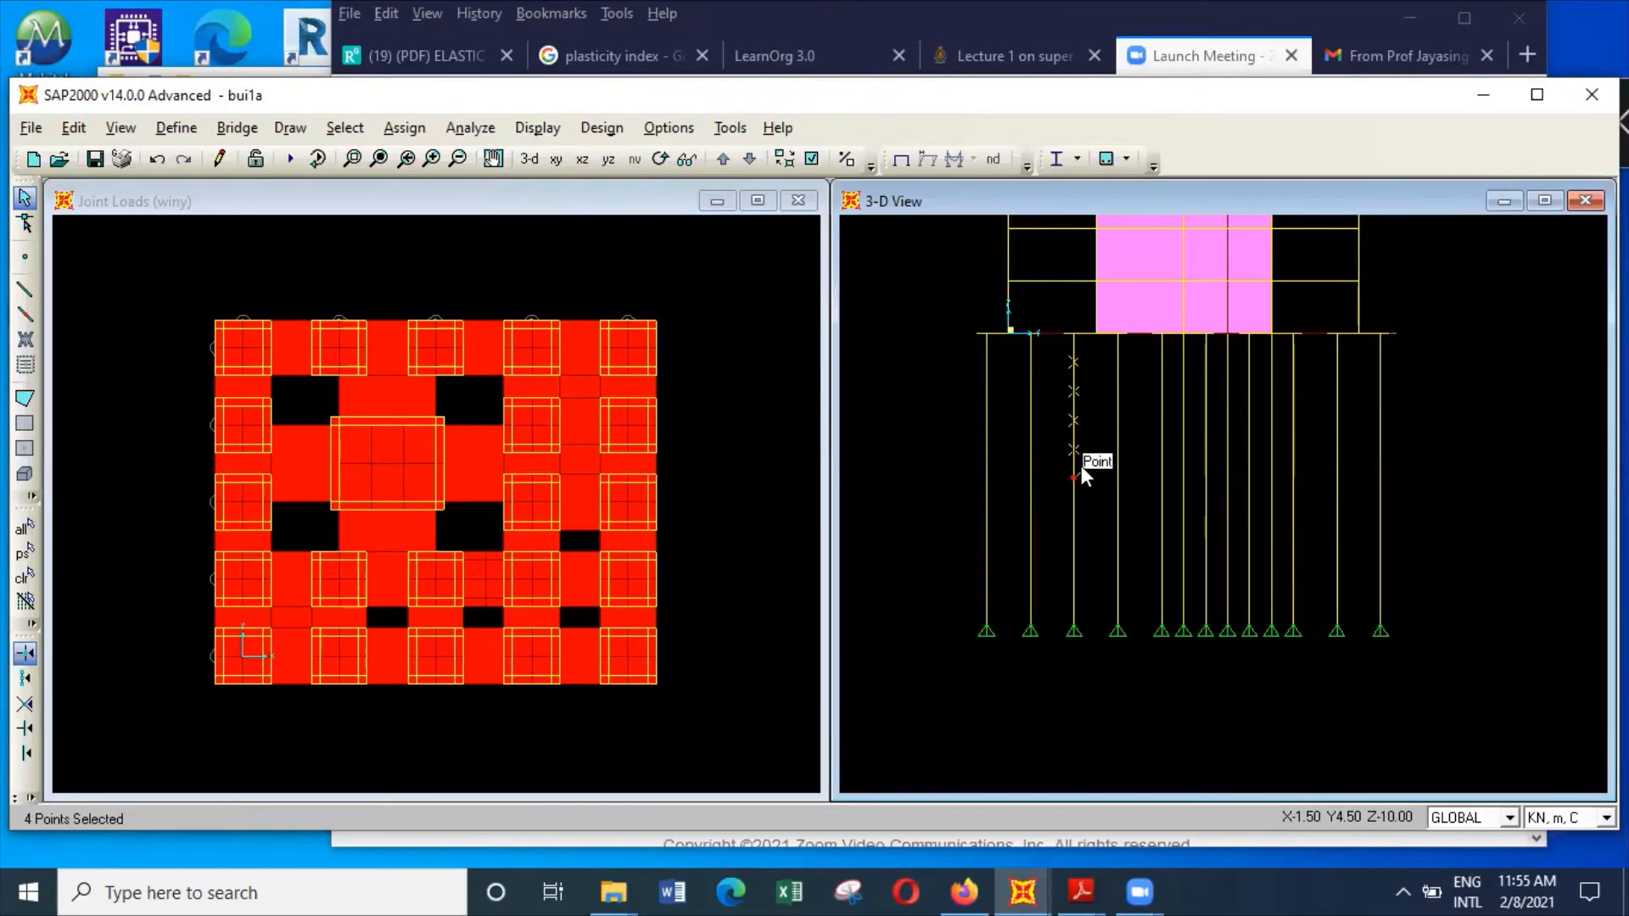
click(1074, 479)
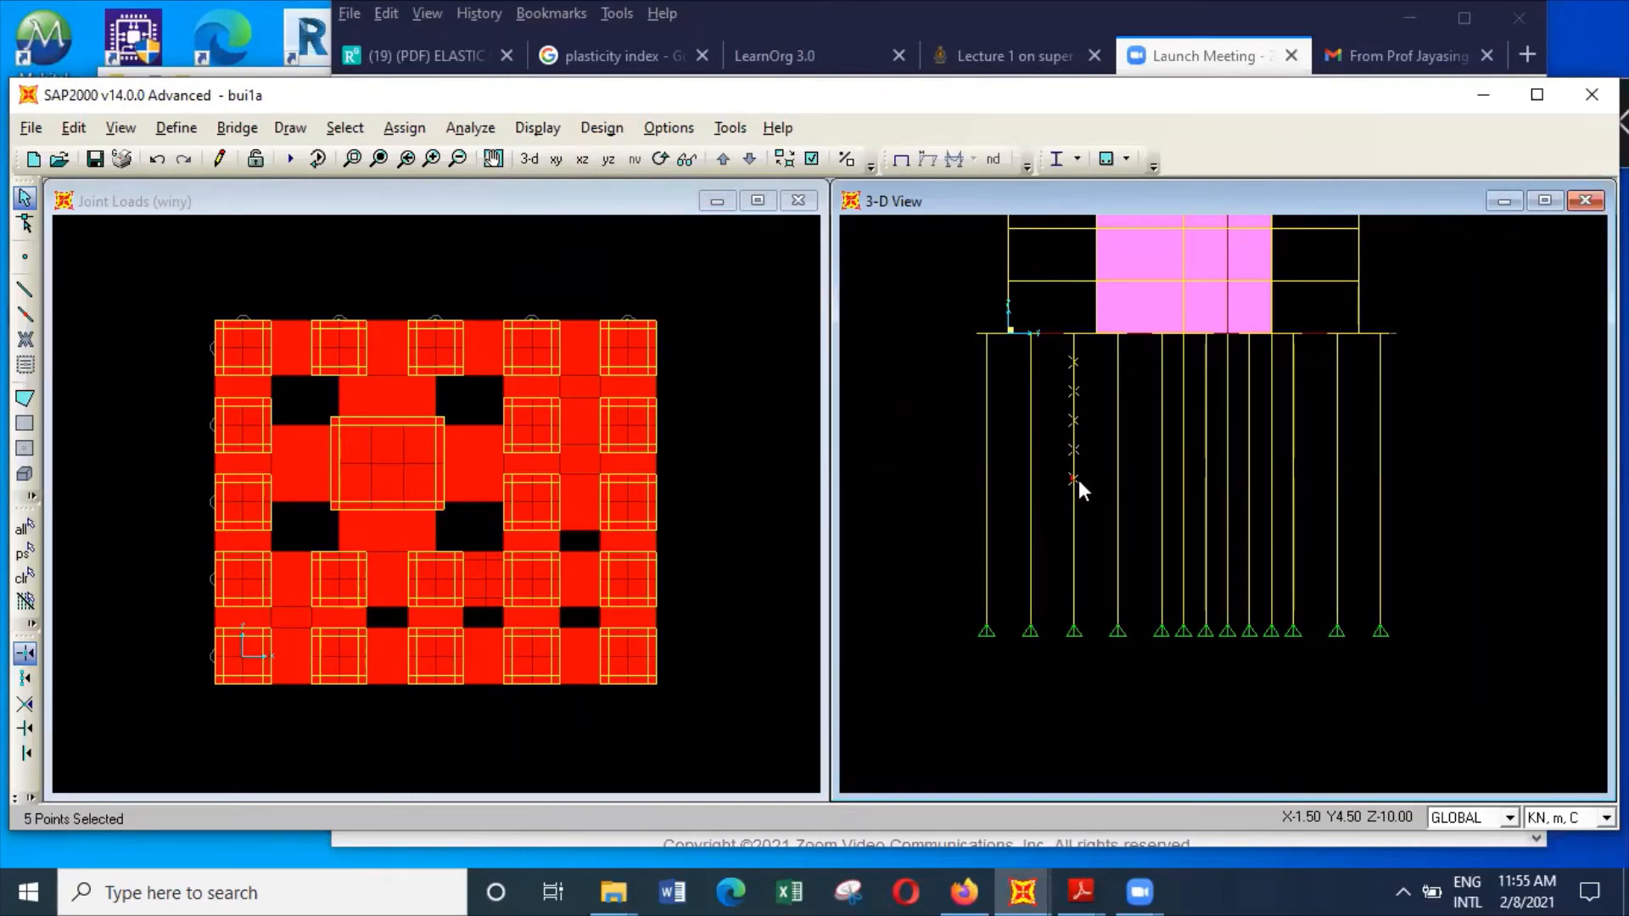
click(1074, 538)
click(1074, 566)
click(1074, 596)
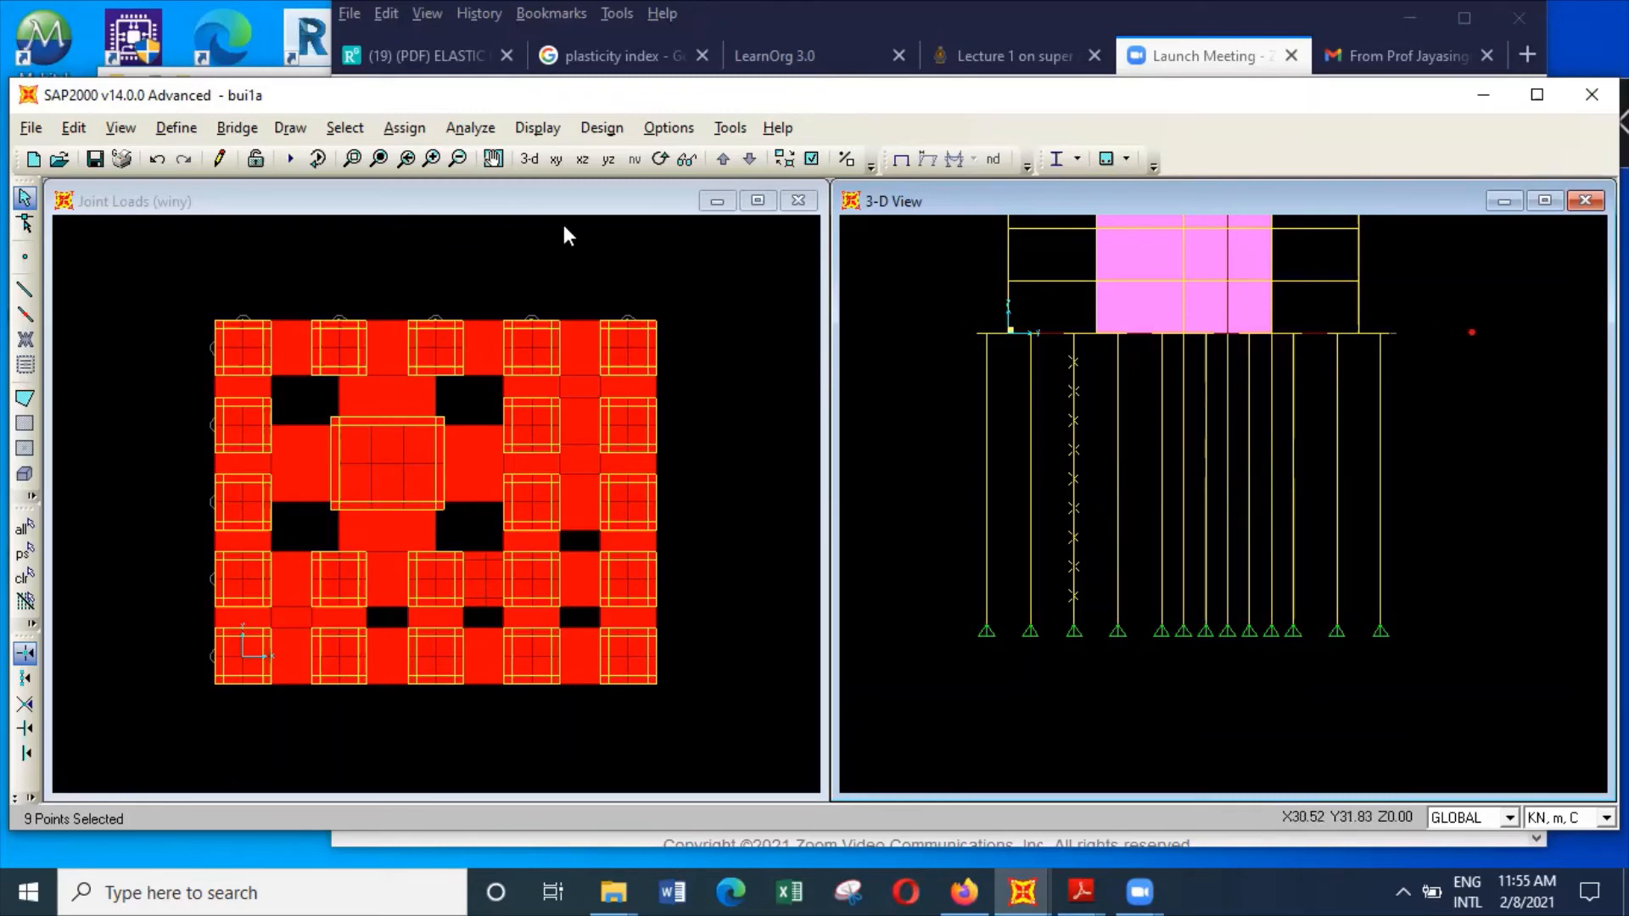
Set the 3-D view to the xz elevation and clear the current joint selection
click(129, 130)
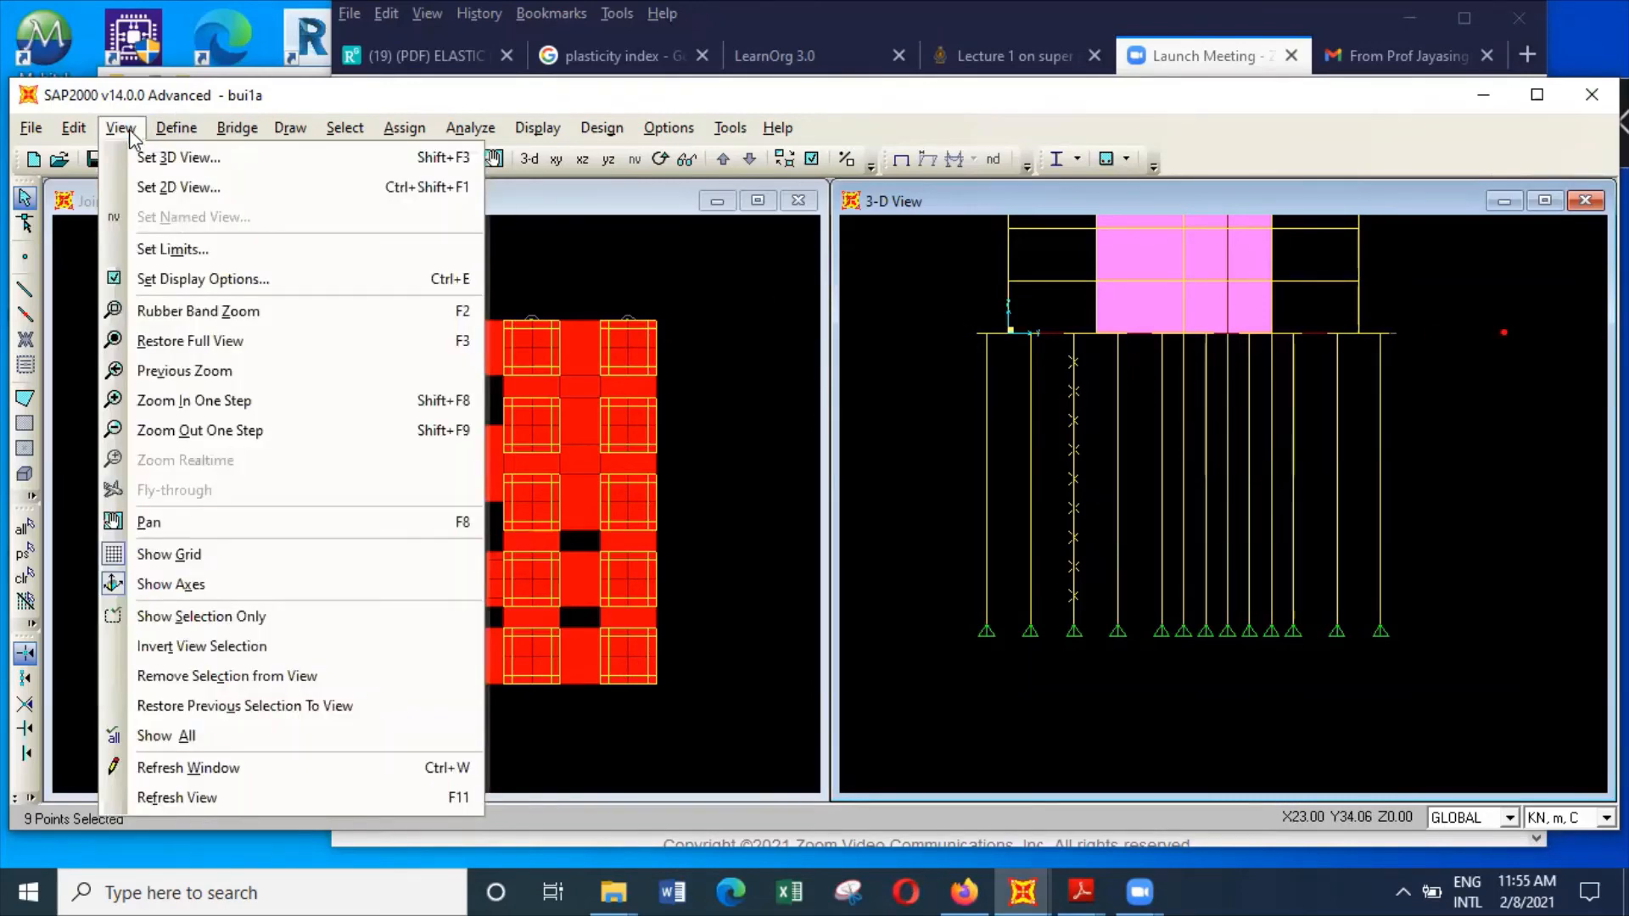
click(166, 161)
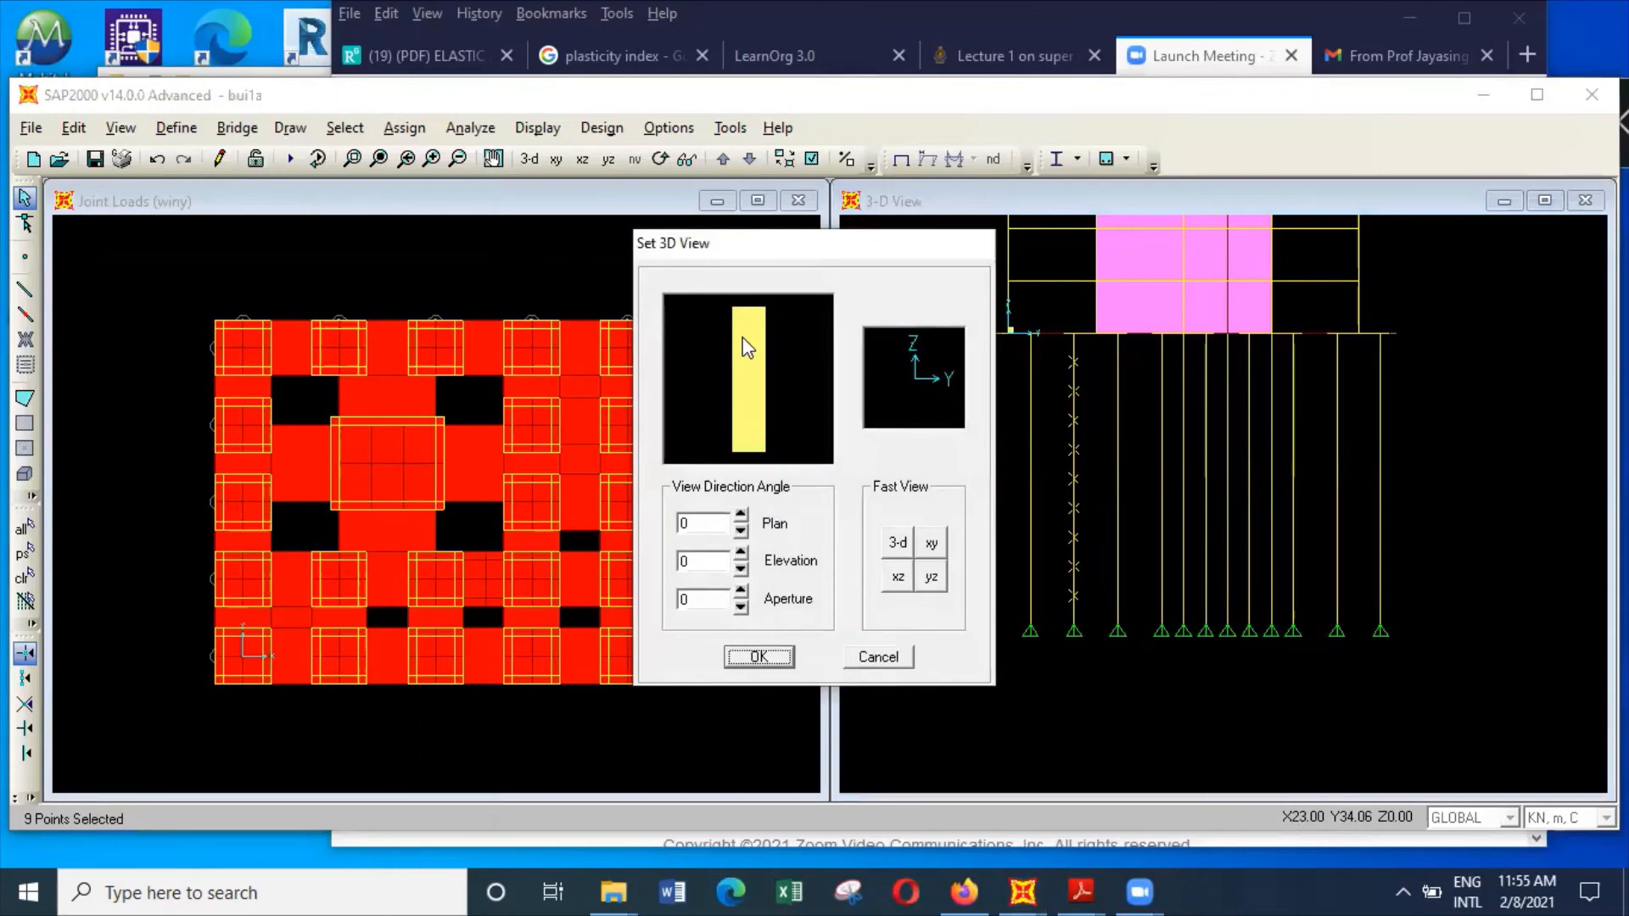
click(896, 576)
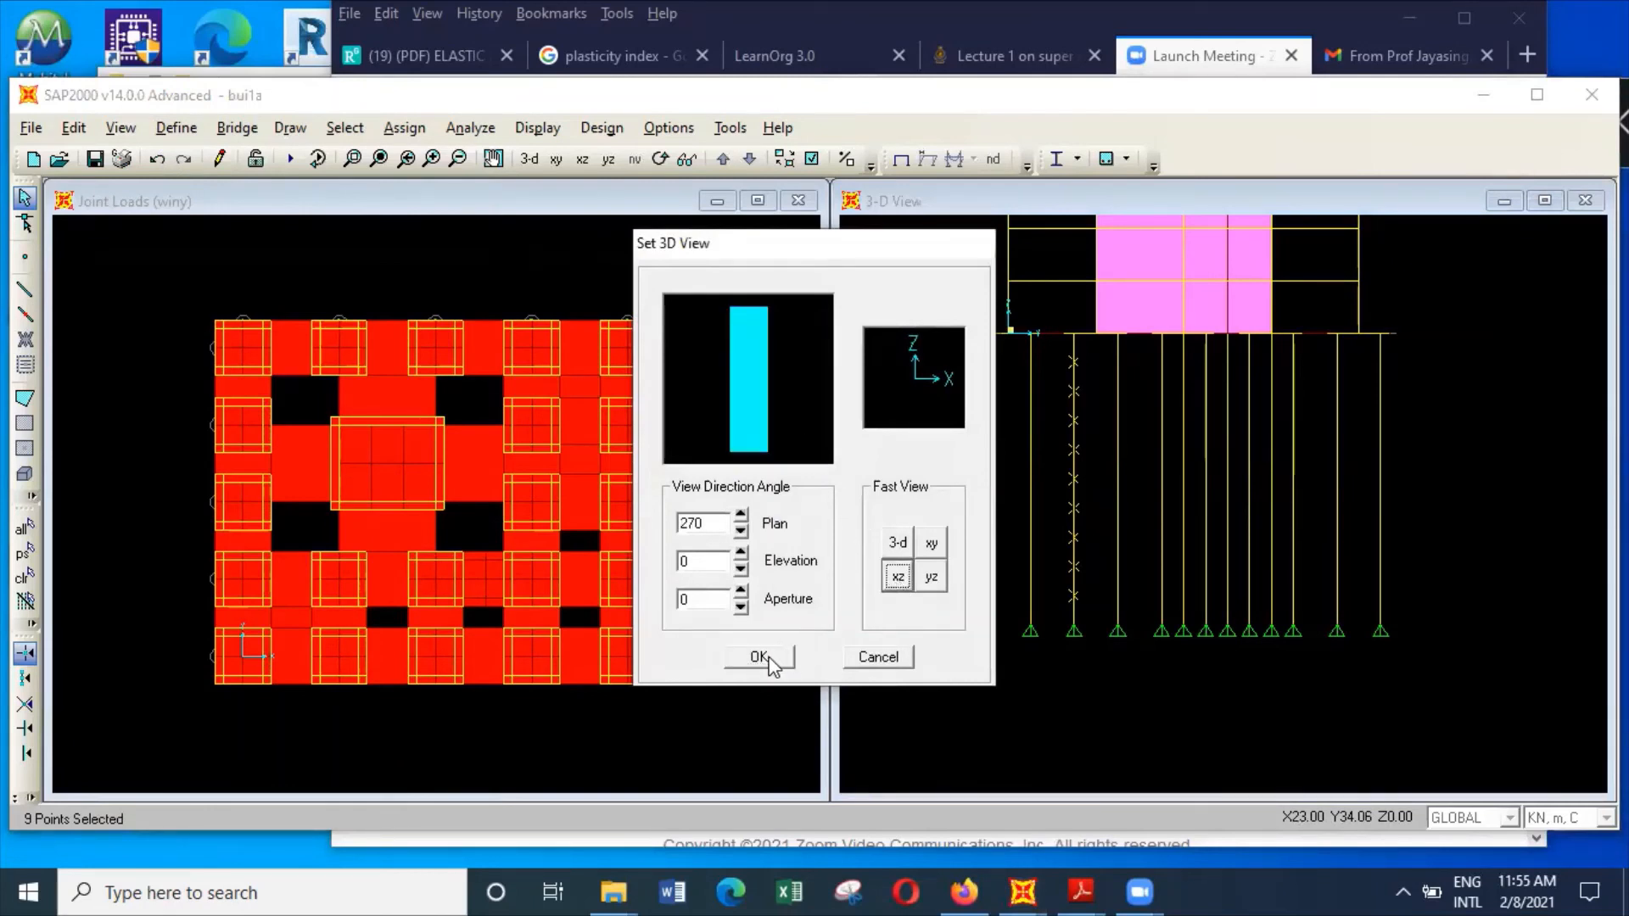
click(759, 658)
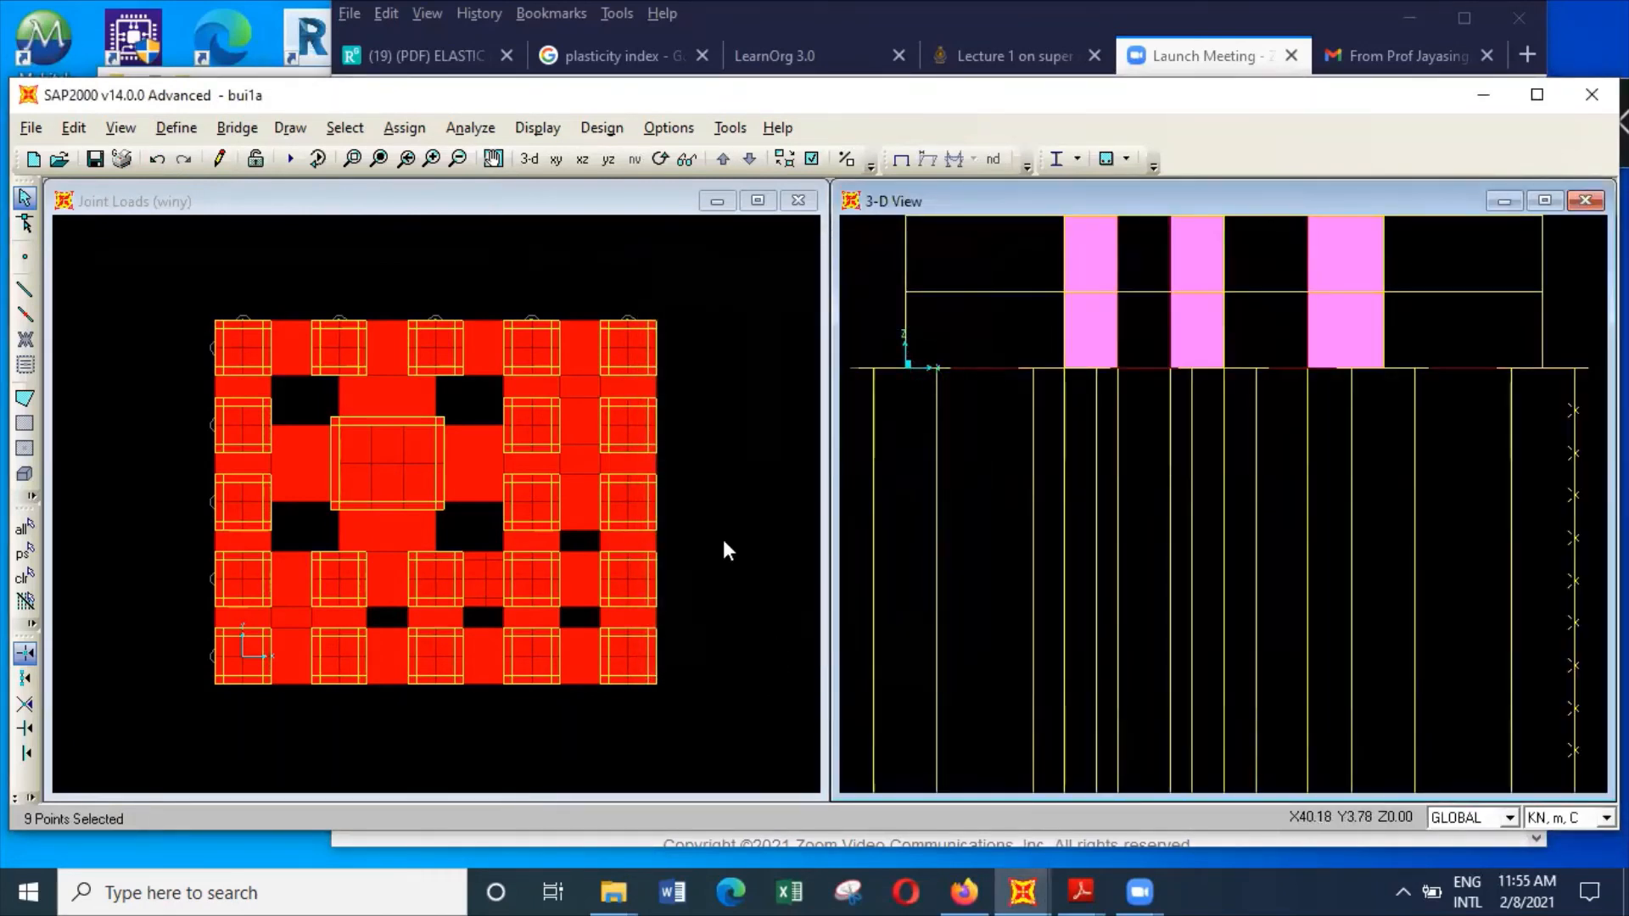
click(344, 127)
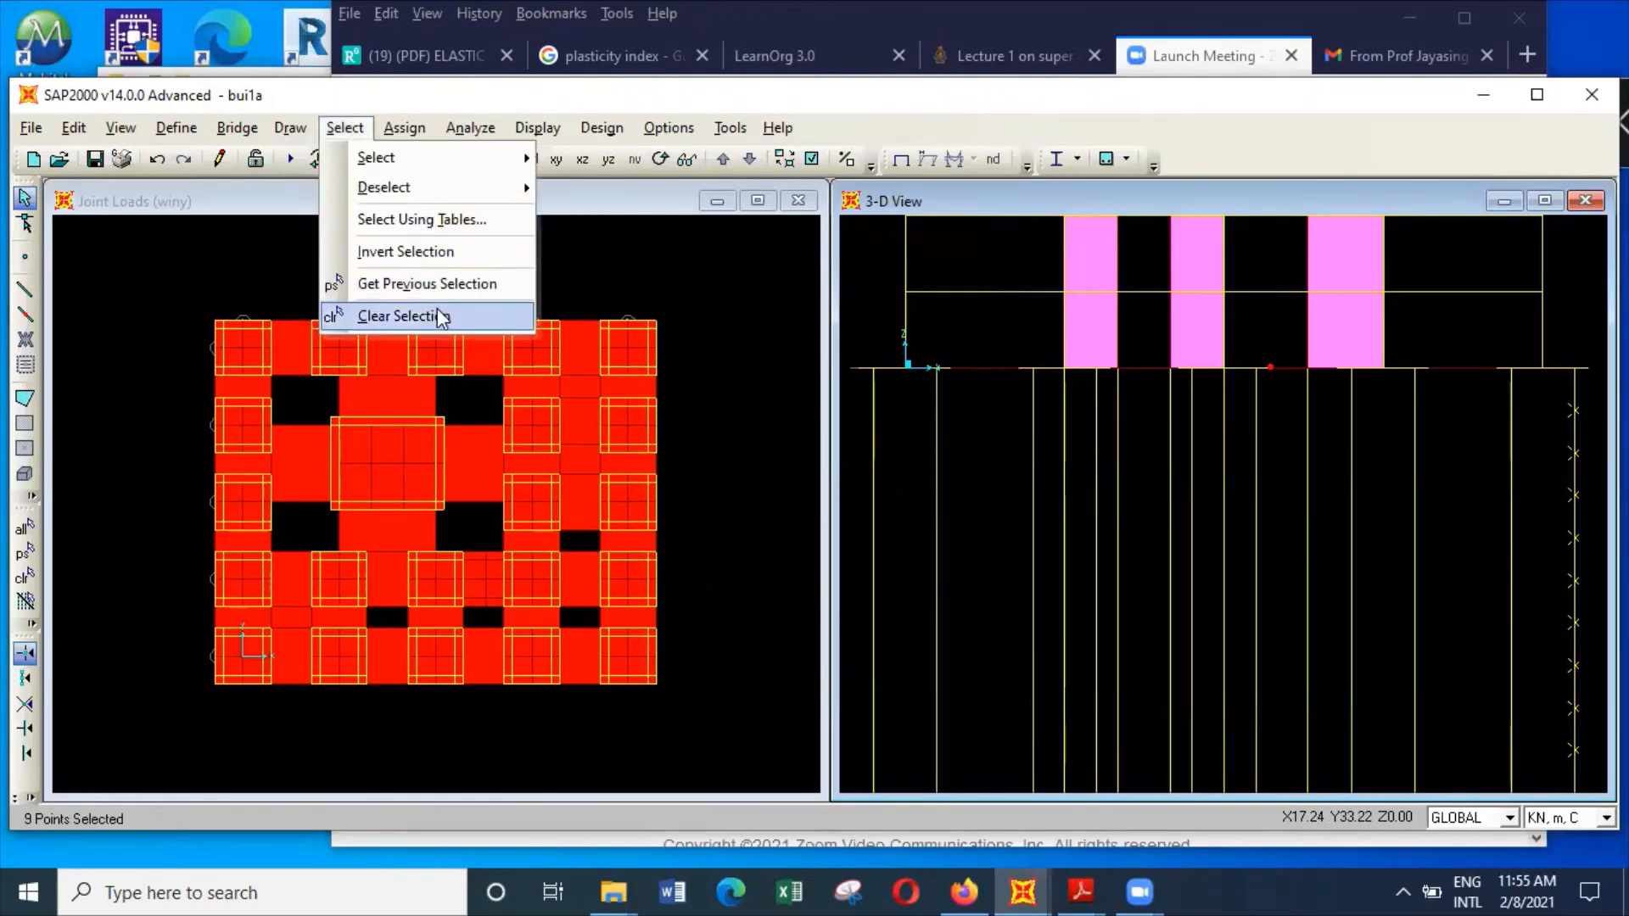
click(436, 311)
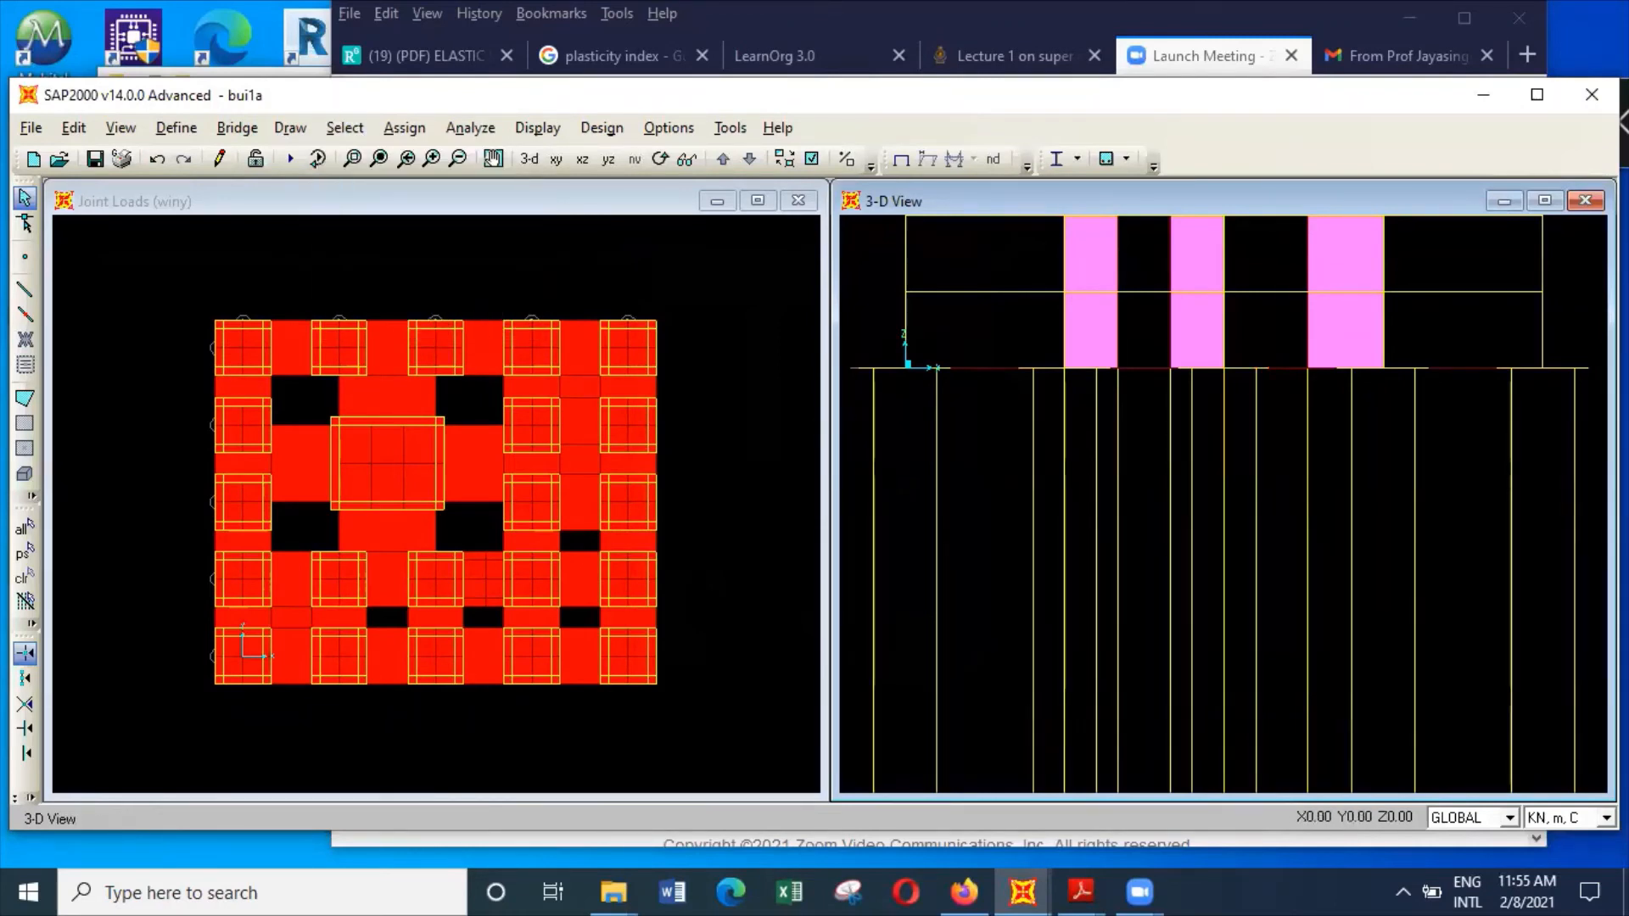
Select the first row of pile joints below the foundation and start a joint spring assignment in the GLOBAL coordinate system
drag(858, 374, 1588, 437)
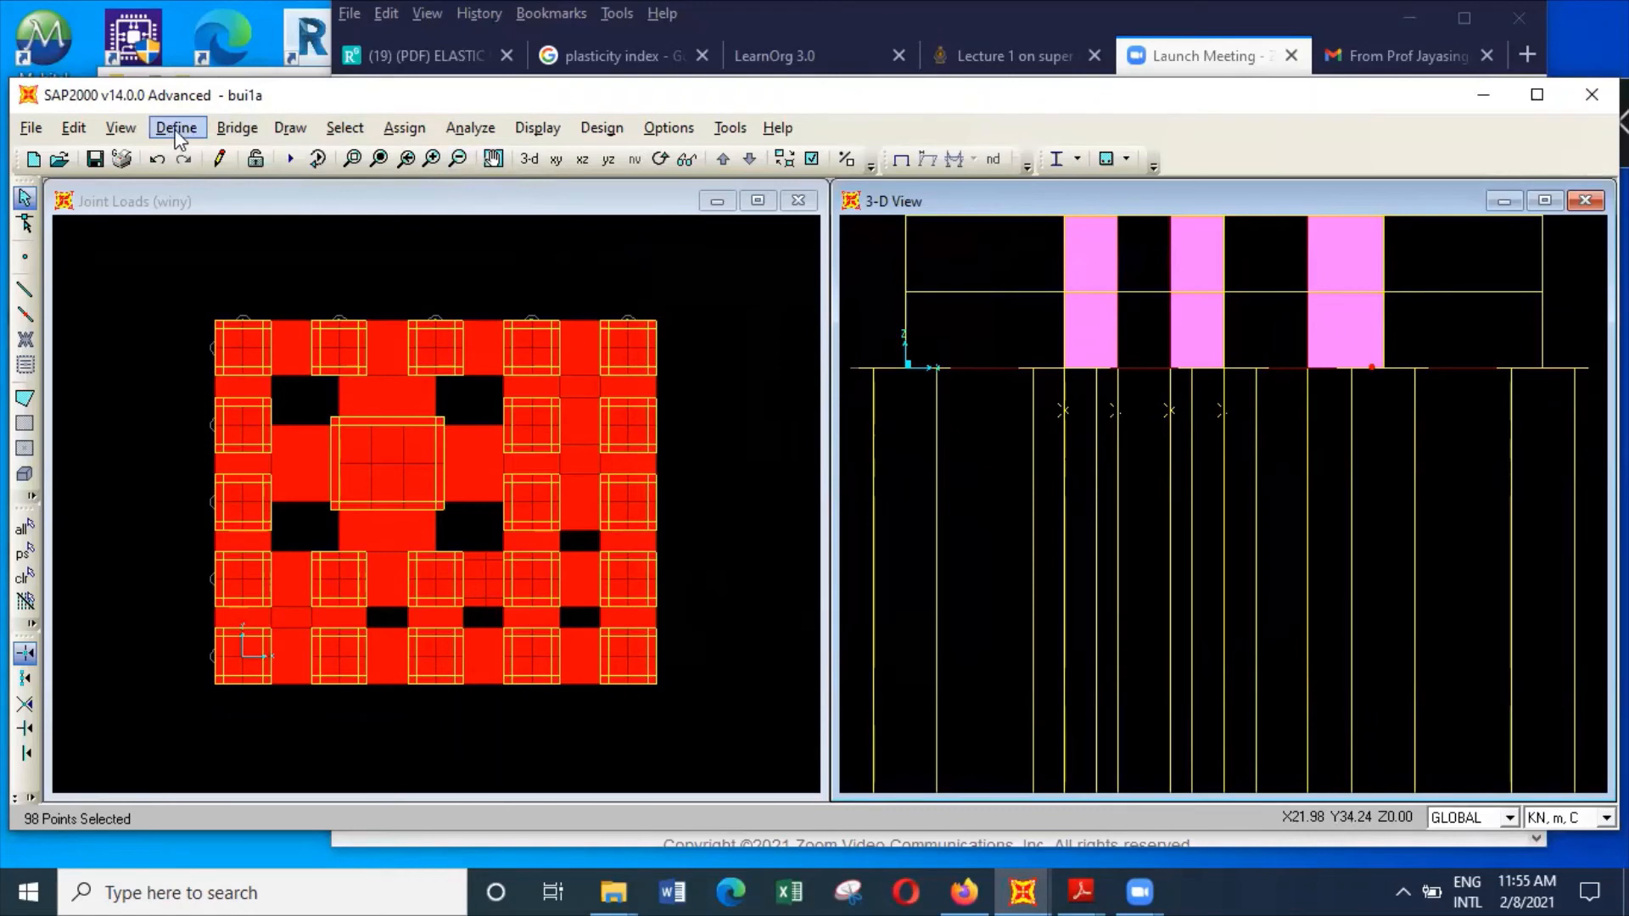
click(407, 134)
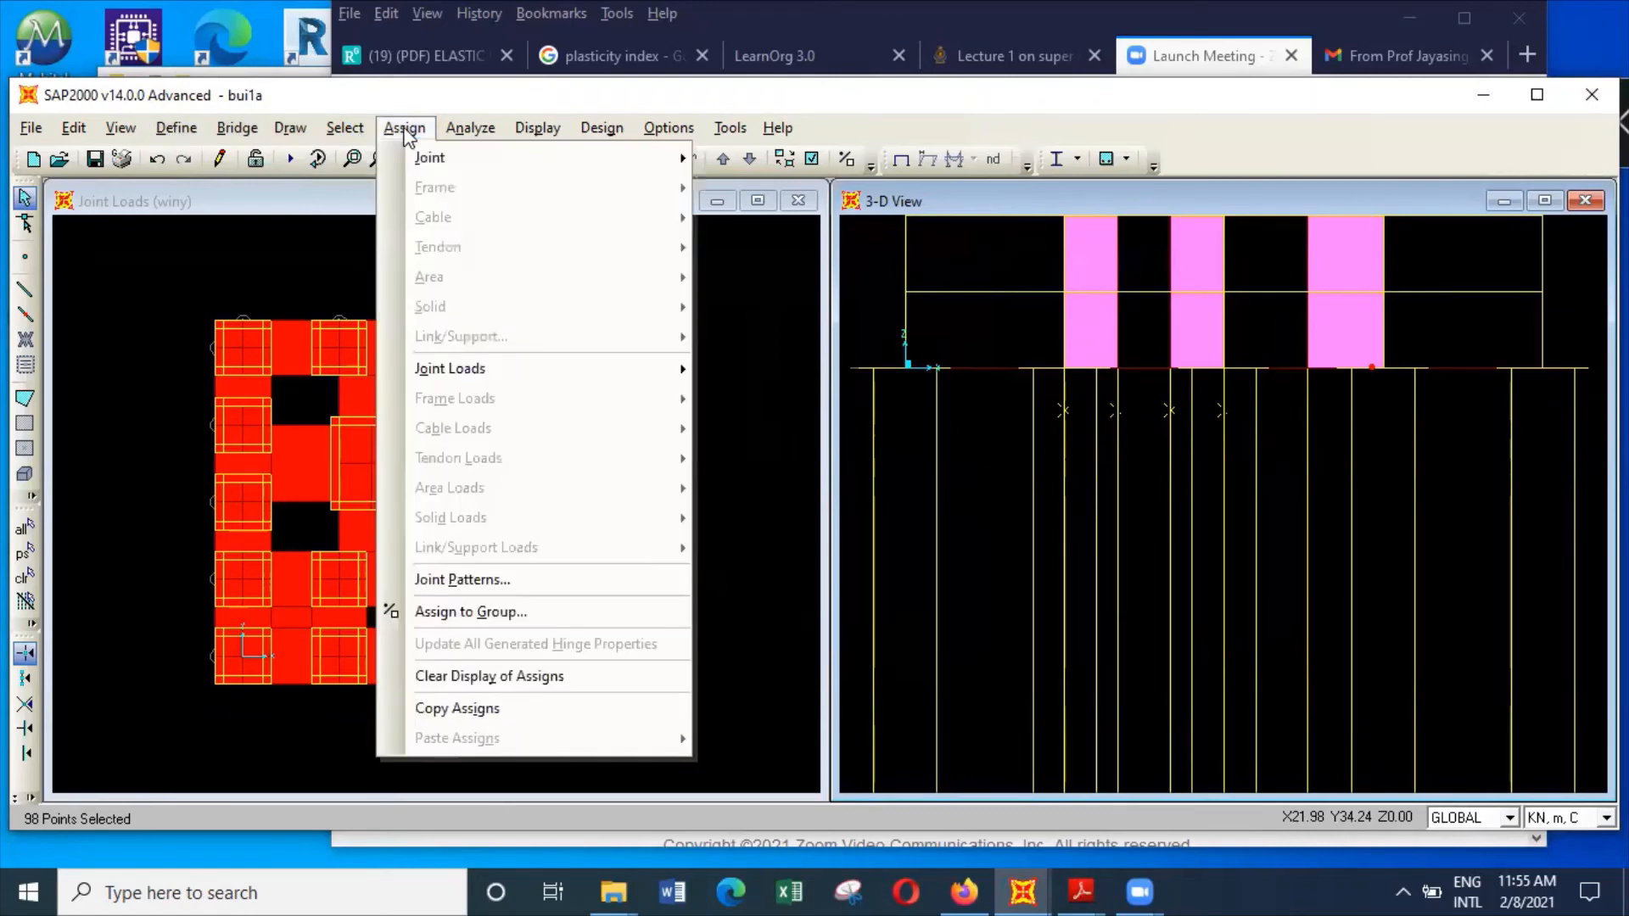
mouse_move(429, 157)
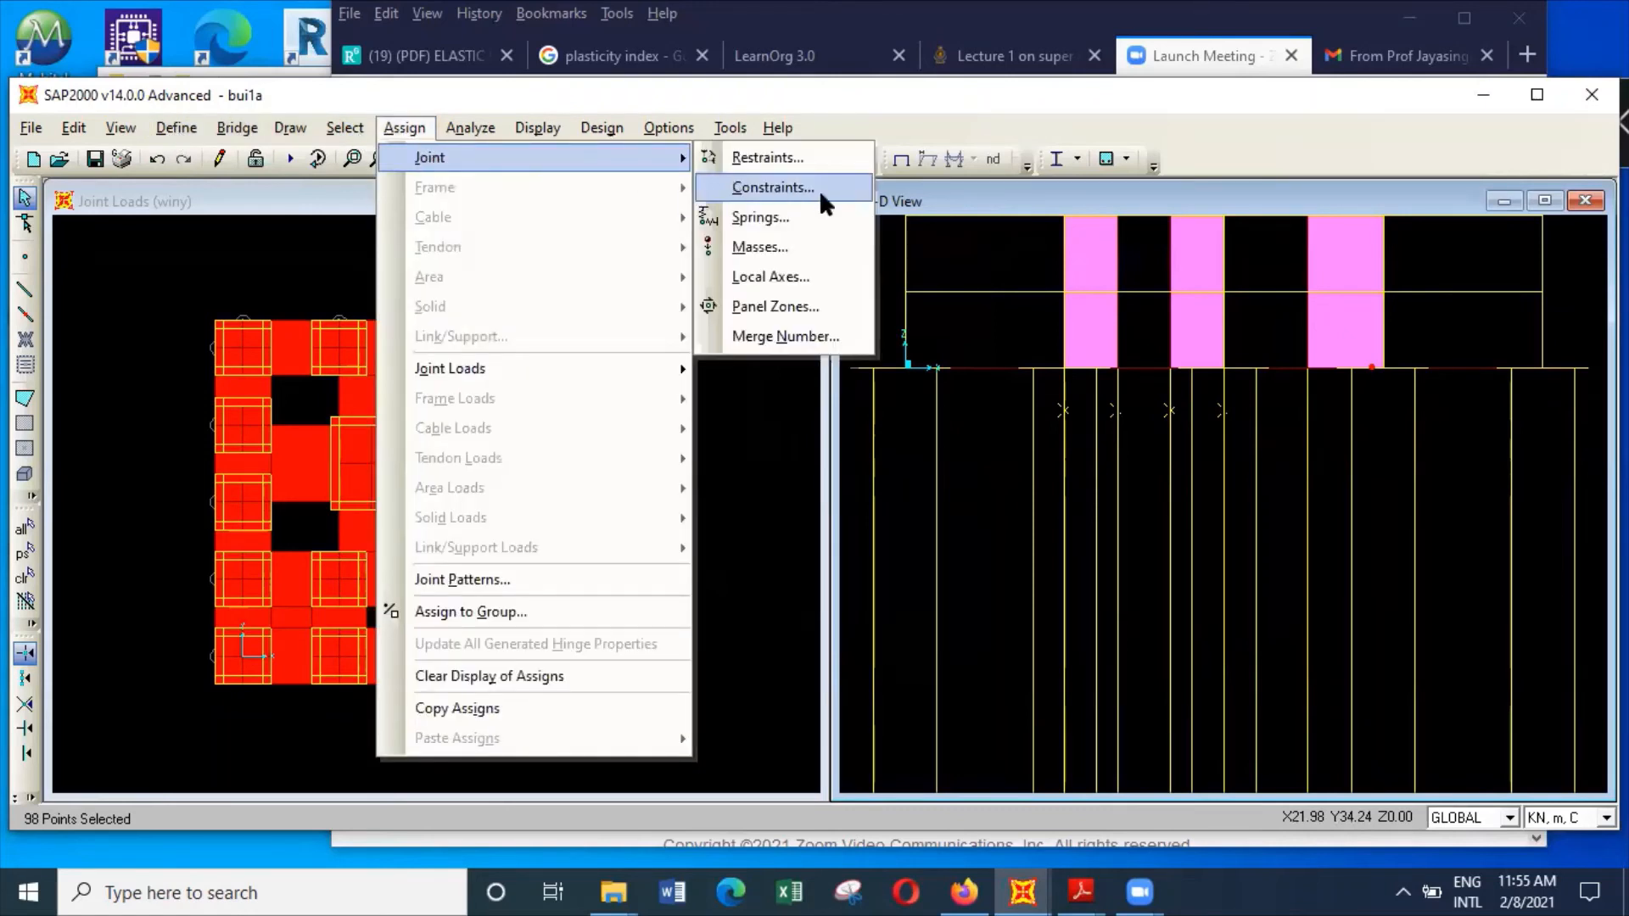
click(833, 218)
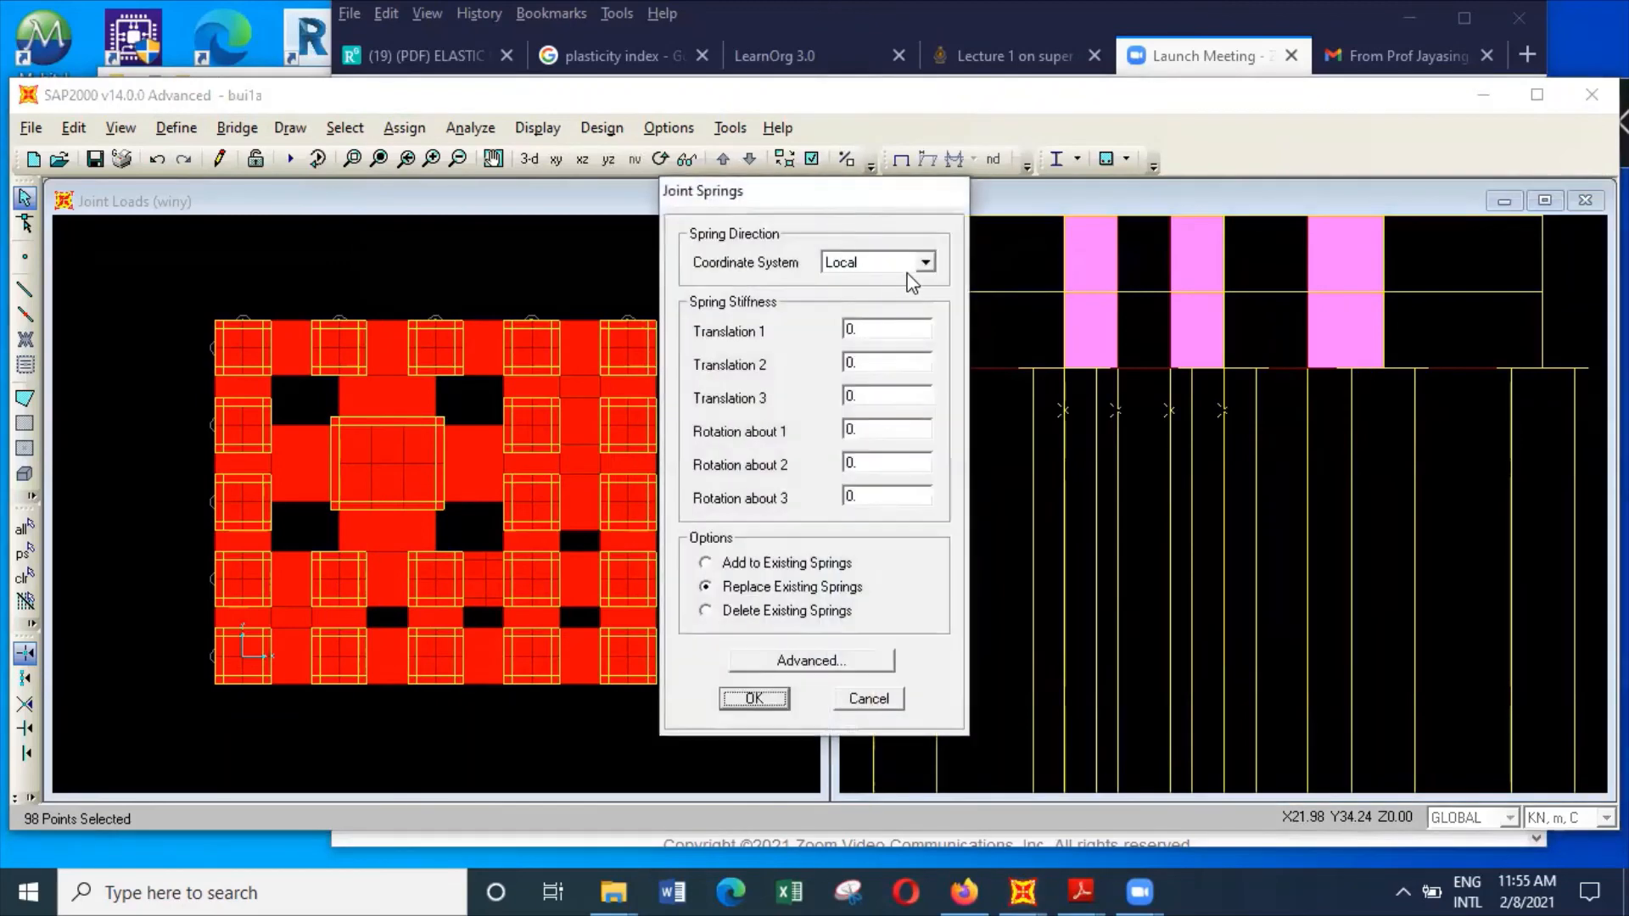
click(925, 261)
click(919, 294)
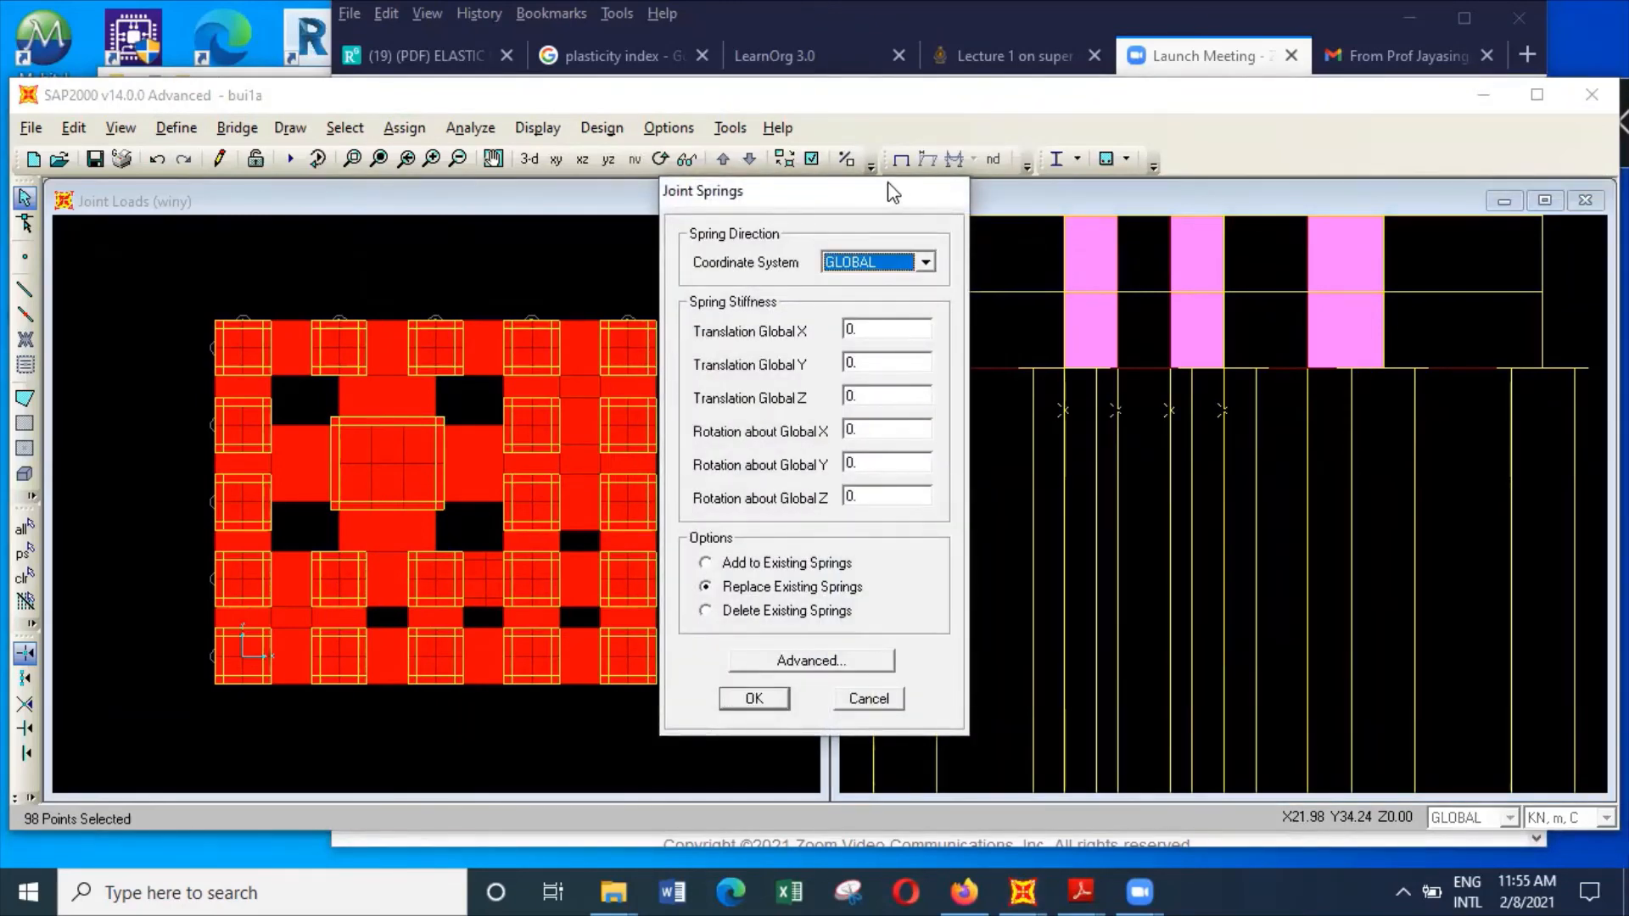
drag(893, 192, 703, 172)
Set the spring stiffness for Translation Global X to 3350 for the selected first row of pile joints
double_click(683, 309)
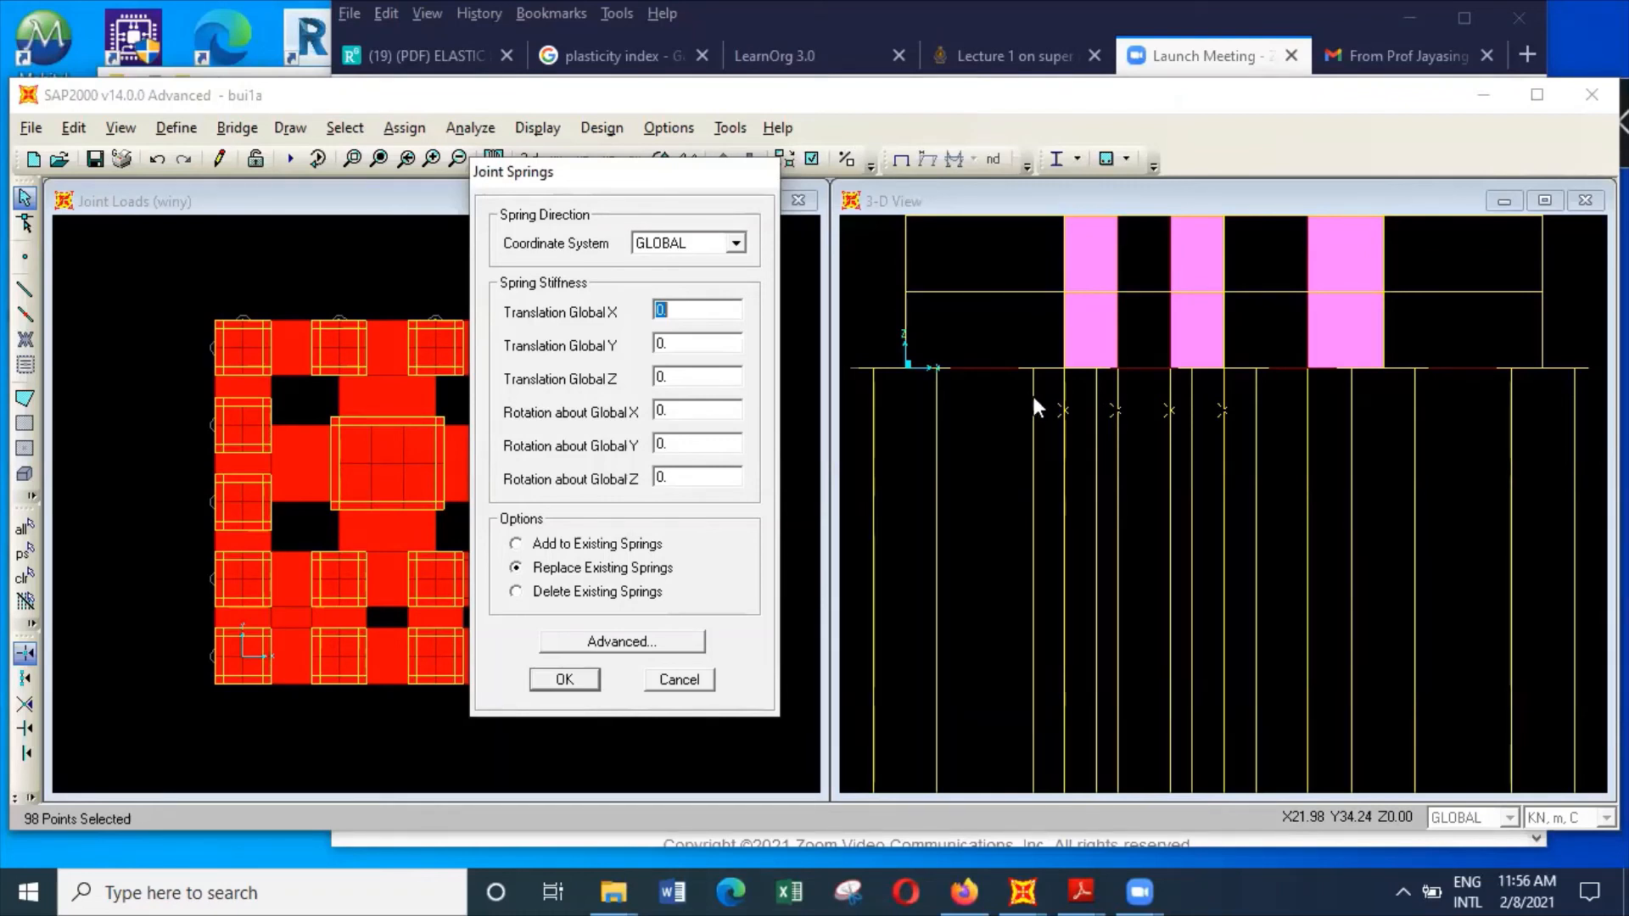
click(728, 308)
key(BackSpace)
text(3350)
key(BackSpace)
key(BackSpace)
key(BackSpace)
key(BackSpace)
key(BackSpace)
text(3350)
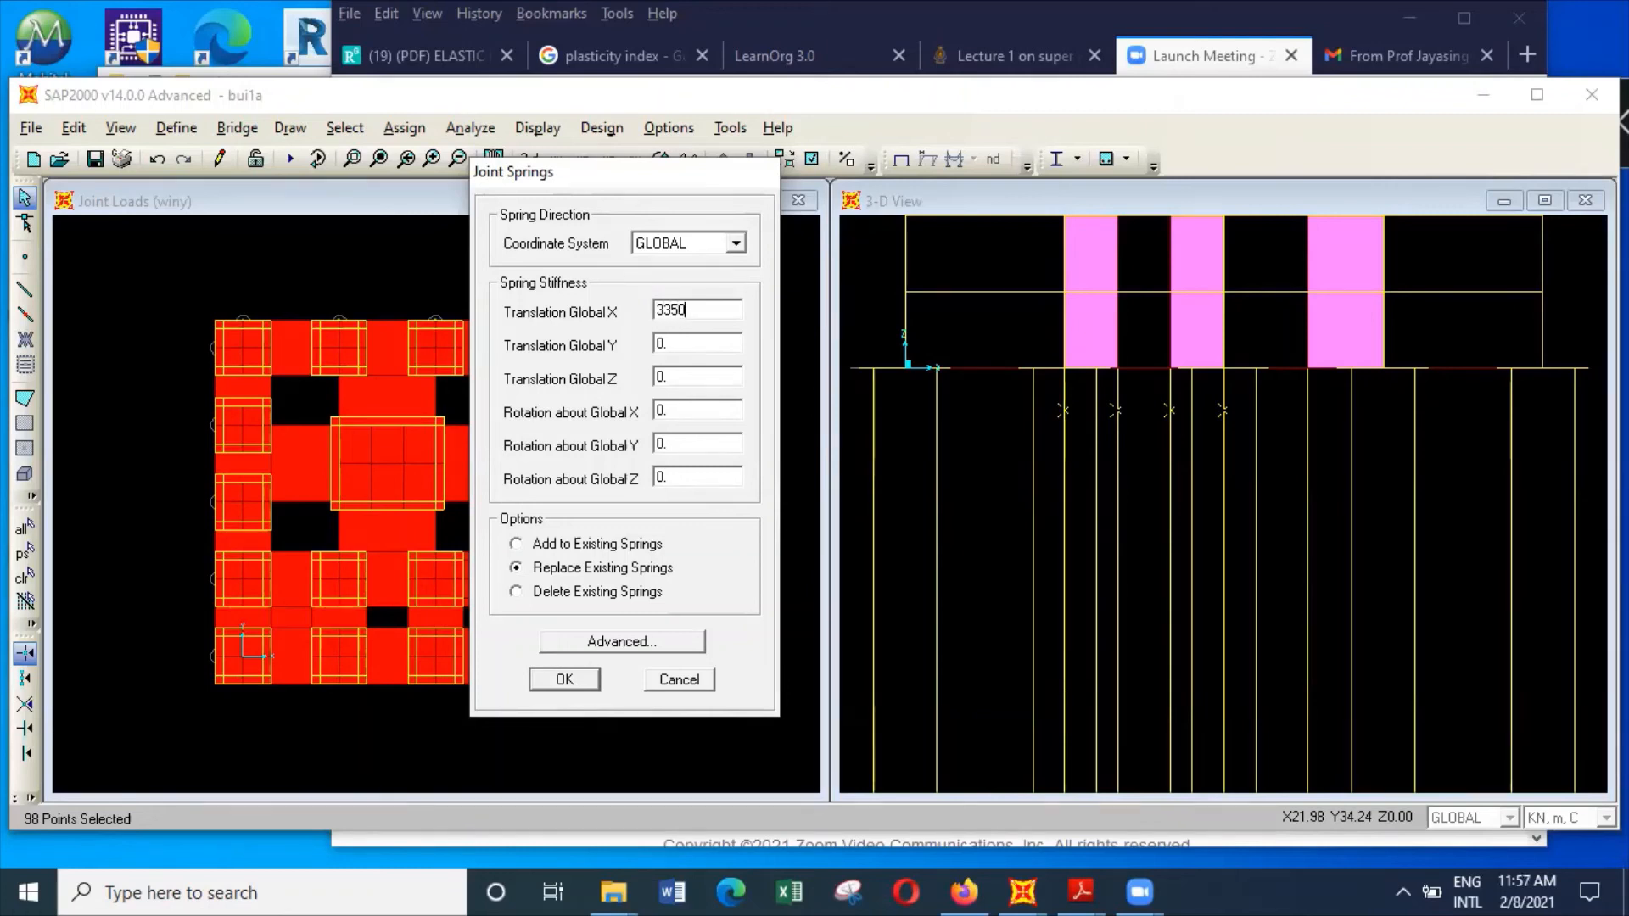
Set the Translation Global Y stiffness to 3350 and apply the springs to the first row of pile joints, replacing existing springs
double_click(676, 342)
text(350)
key(BackSpace)
key(BackSpace)
text(350)
click(592, 682)
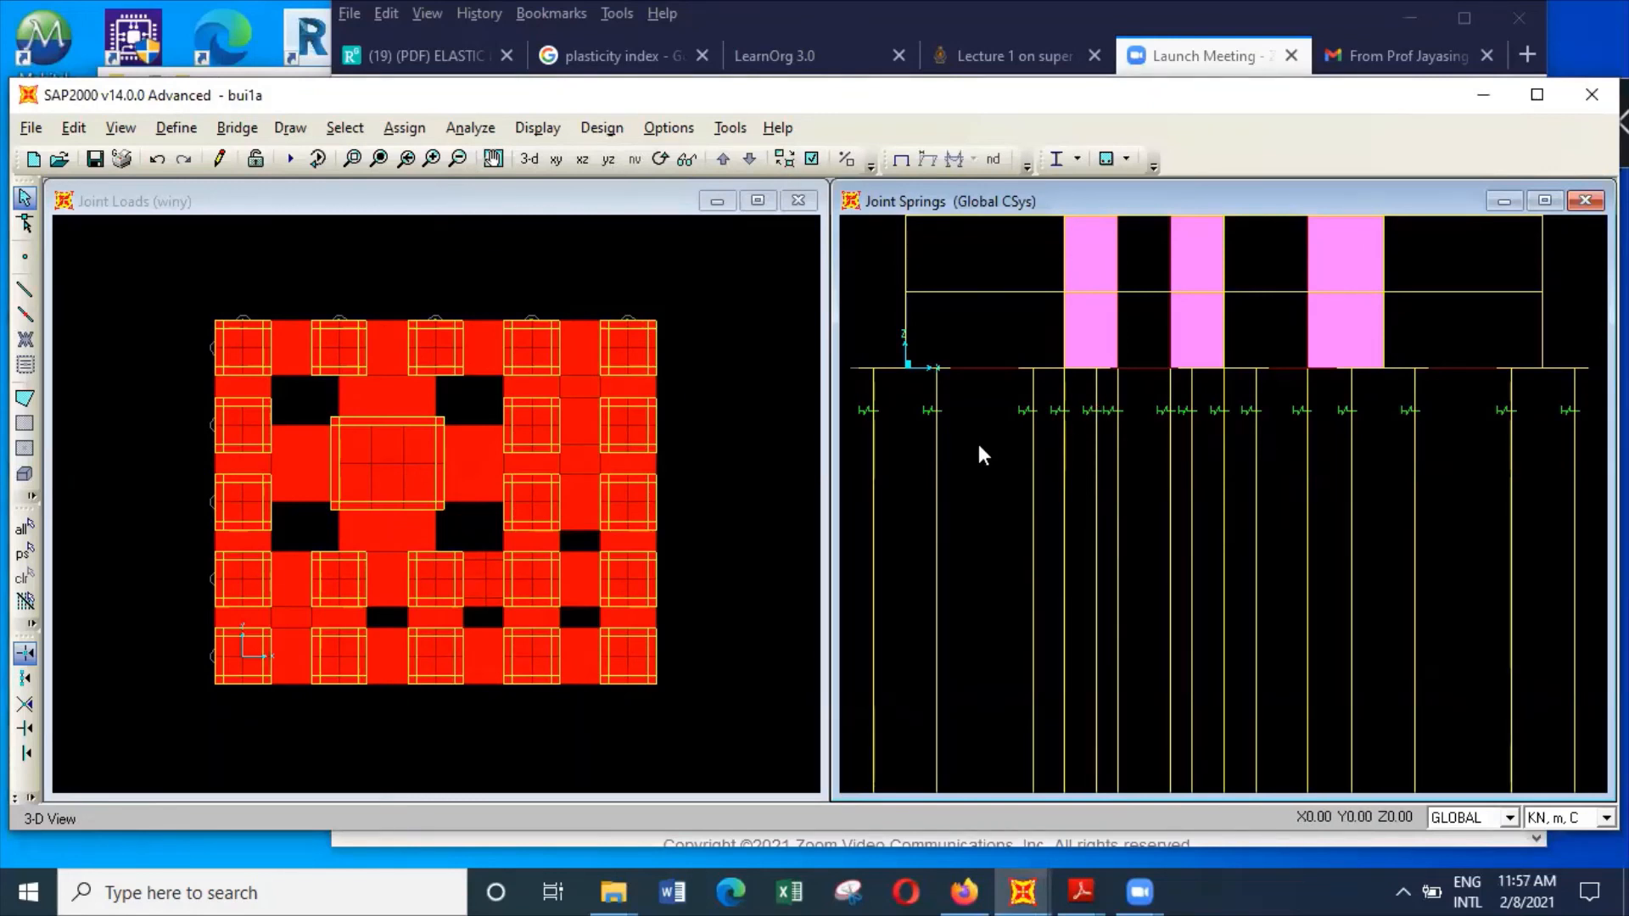
Select the second row of pile joints below the foundation across all piles in the elevation
click(874, 452)
click(874, 452)
drag(855, 437, 1606, 453)
drag(851, 433, 1591, 458)
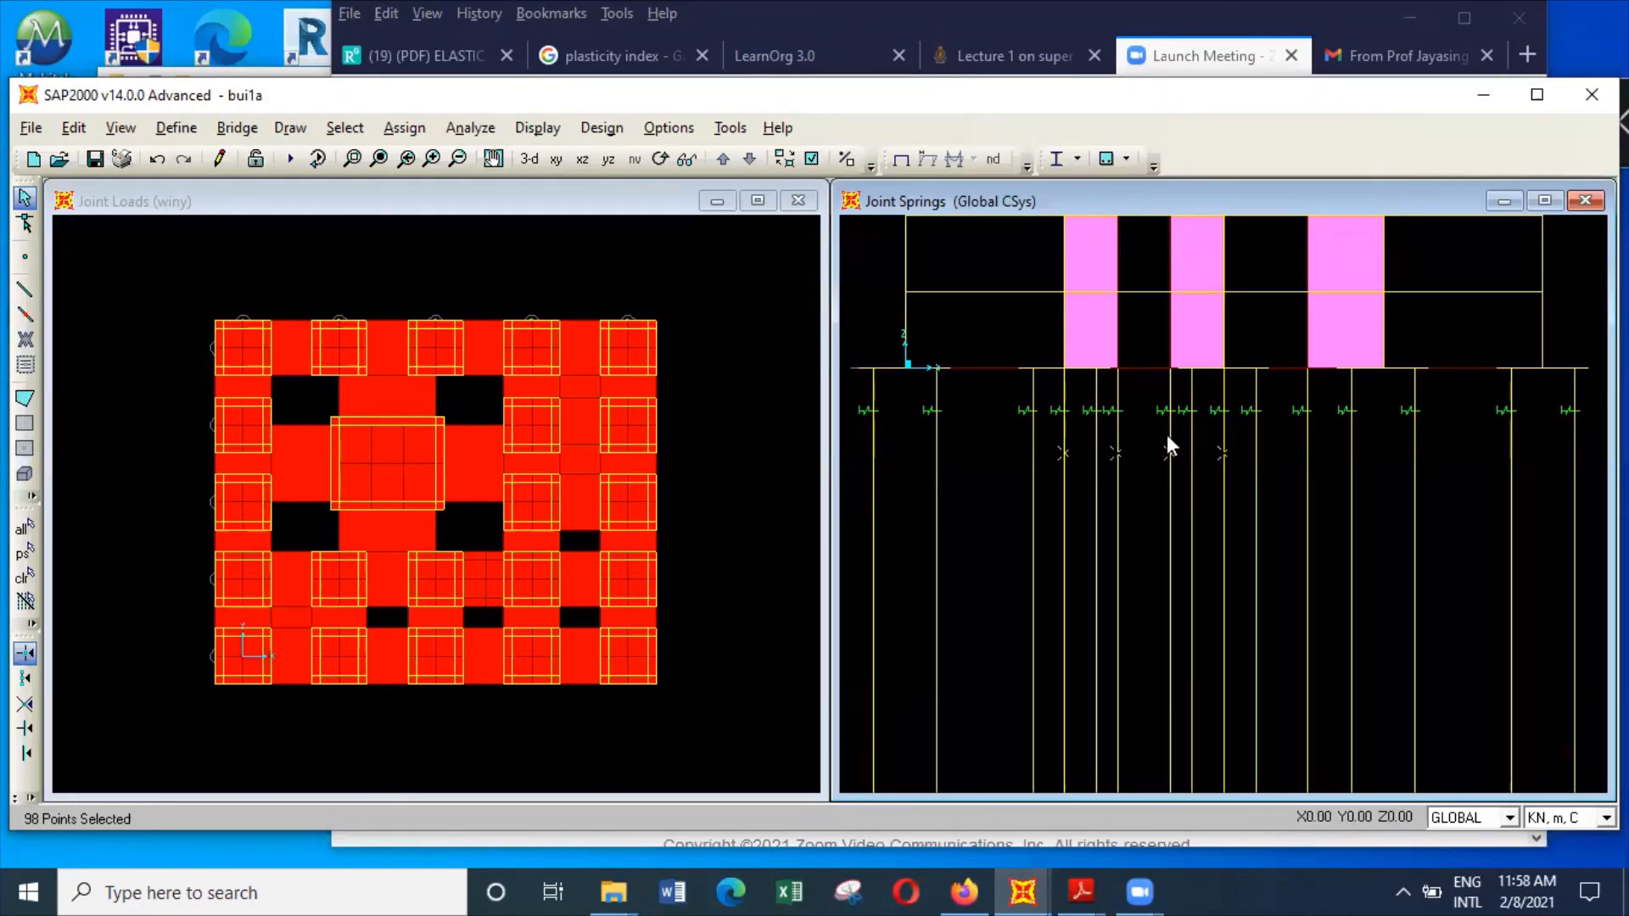
Assign joint springs with Translation Global X and Y stiffness of 12475 to the selected second row, replacing existing springs
click(422, 127)
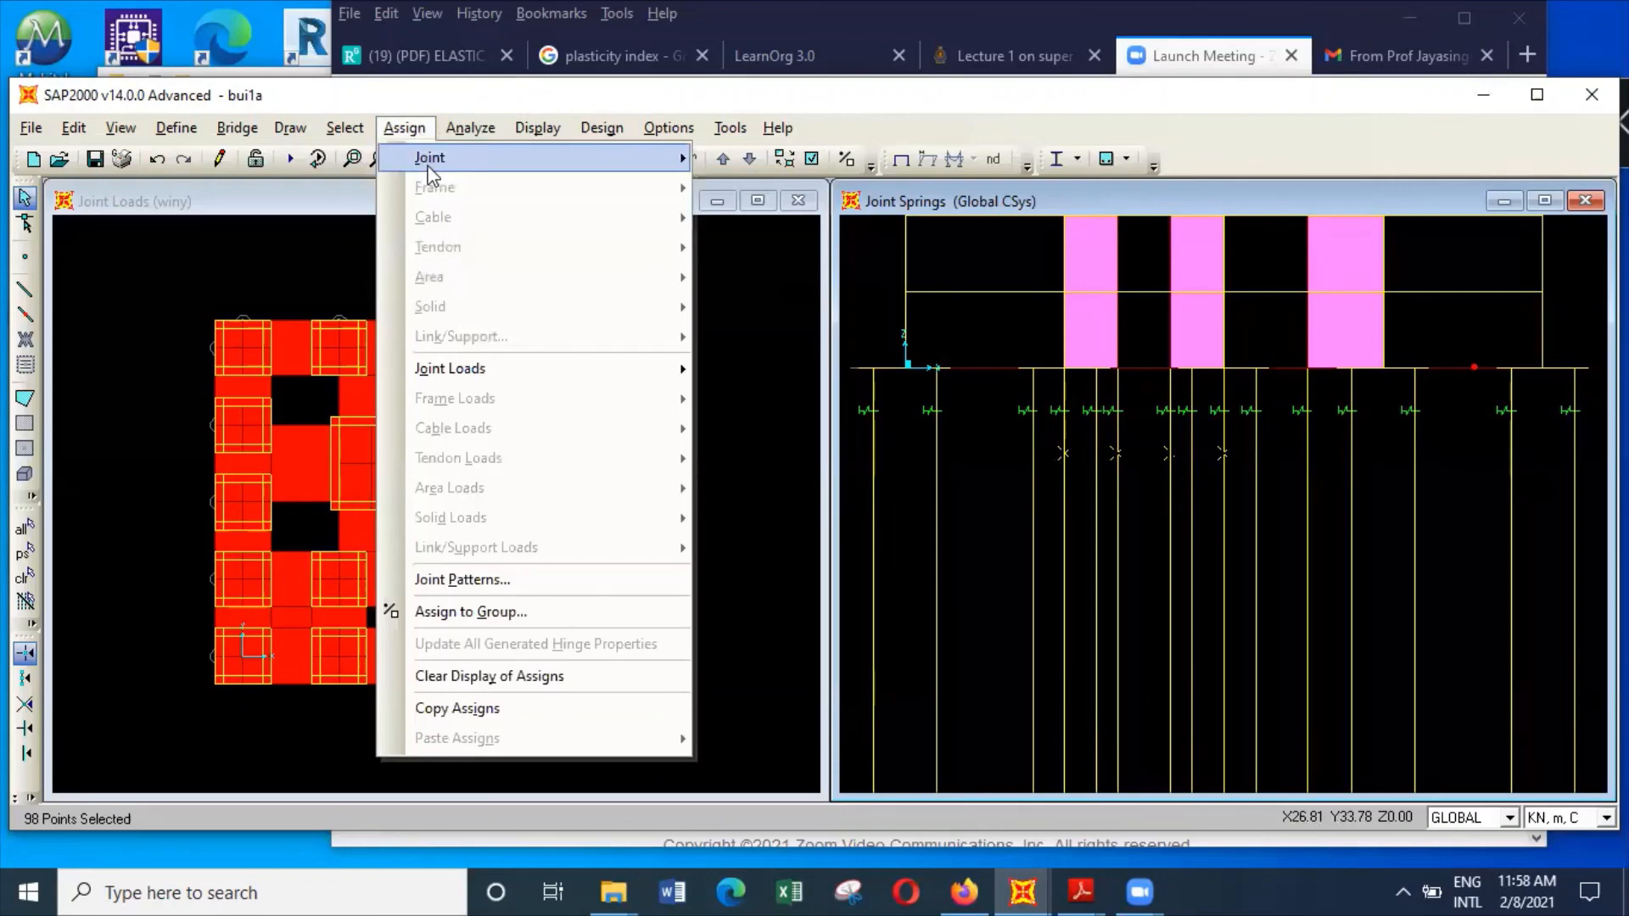
mouse_move(432, 169)
click(791, 212)
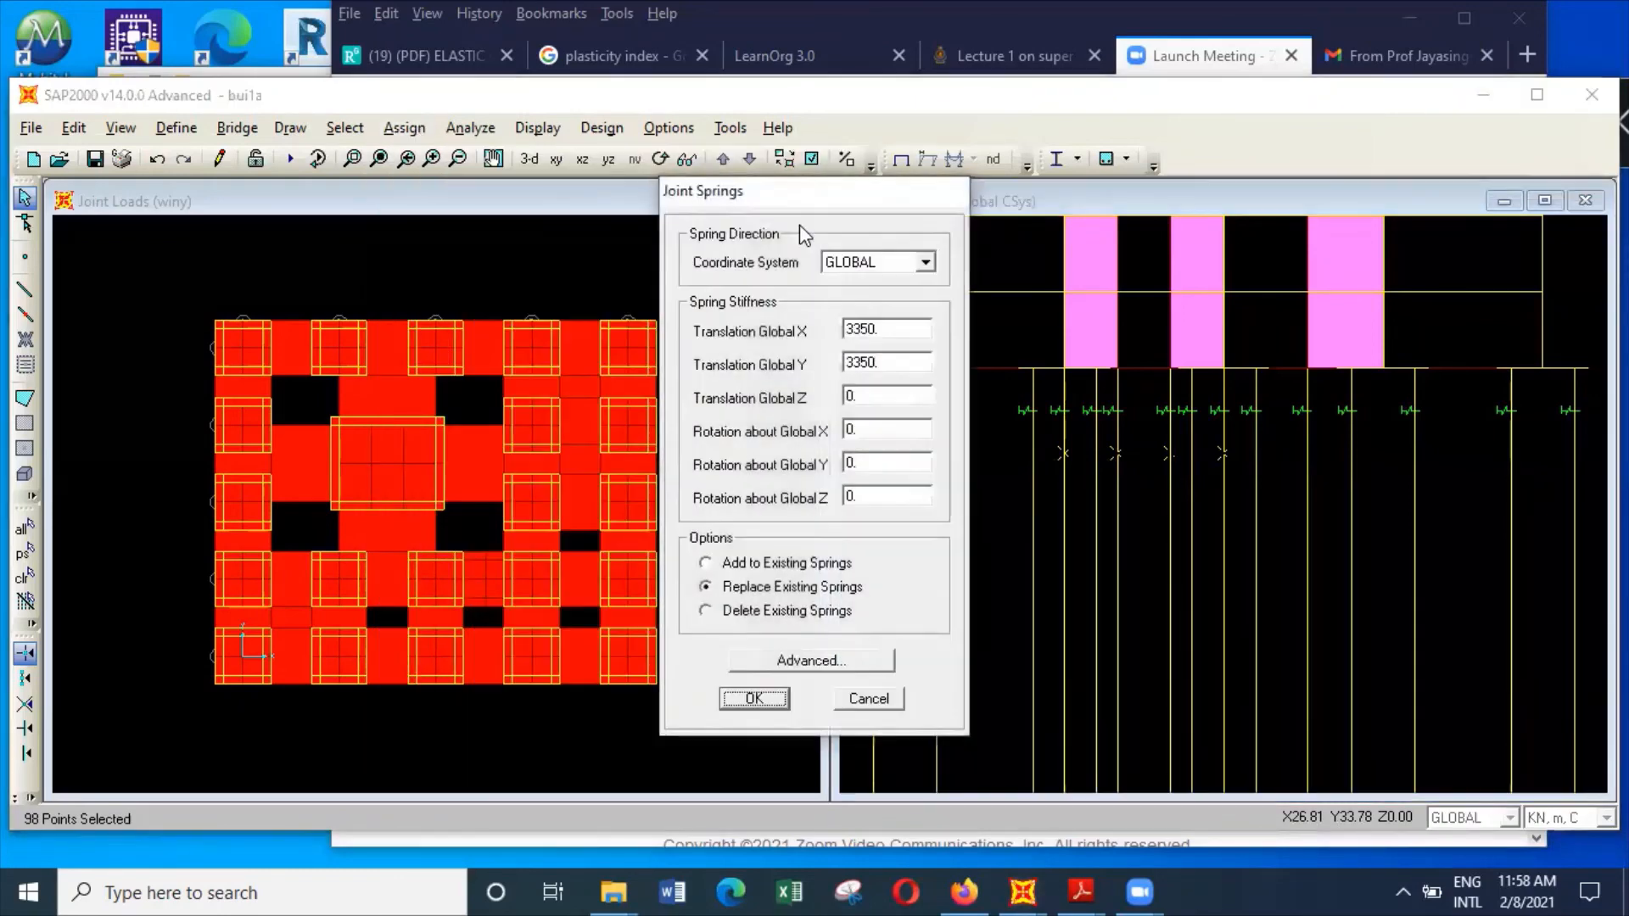
double_click(902, 329)
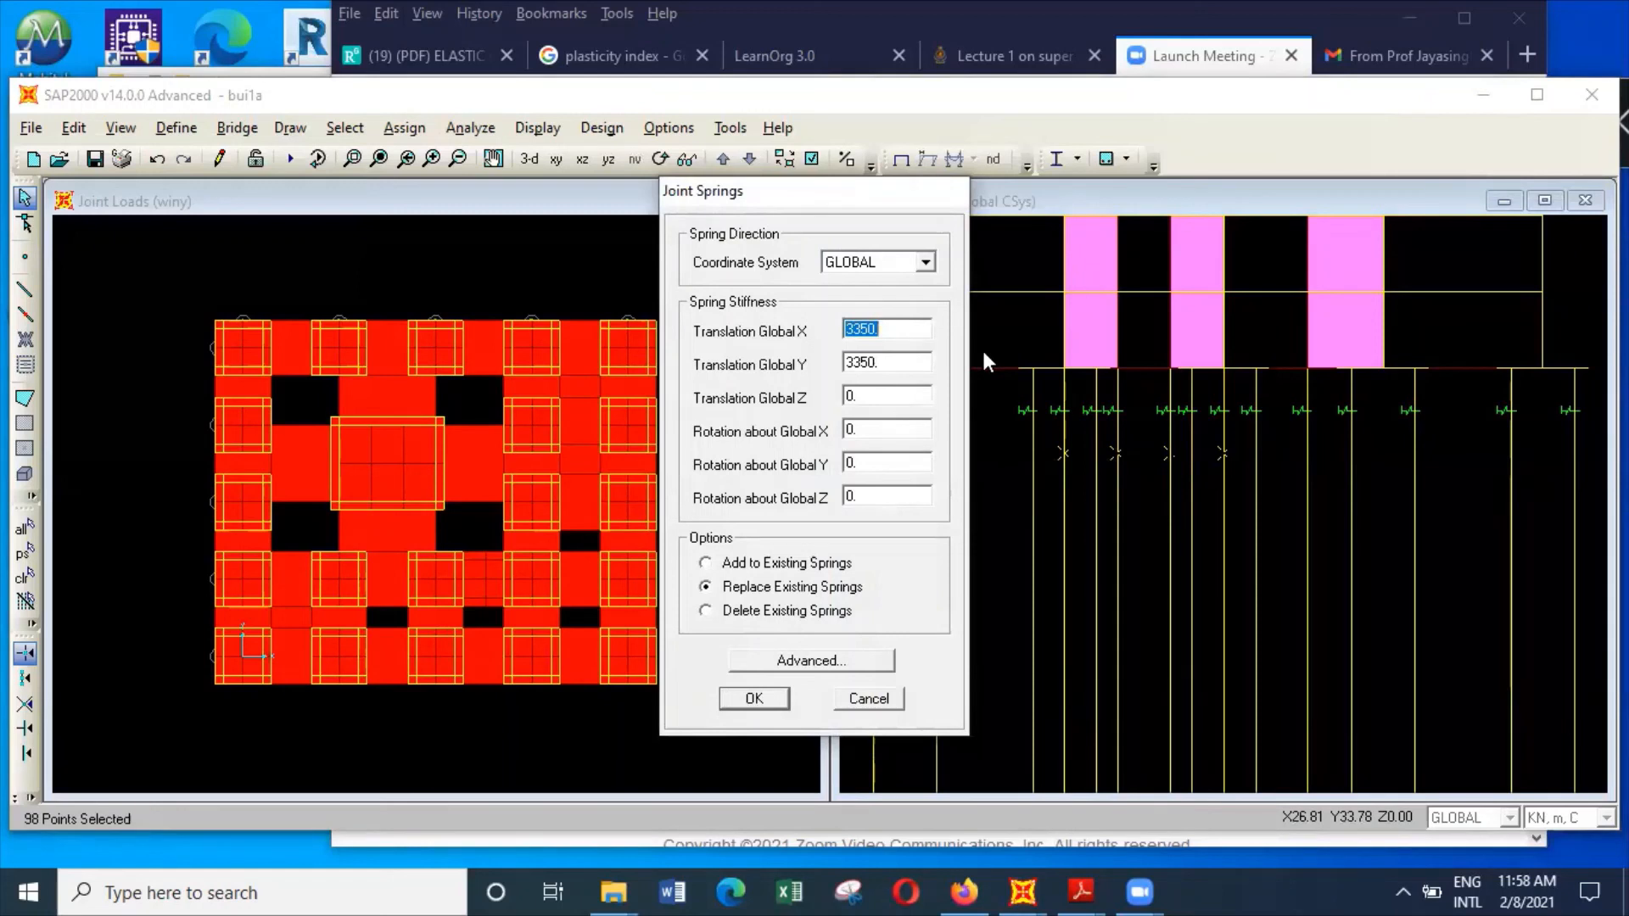
text(12475)
double_click(923, 362)
text(12475)
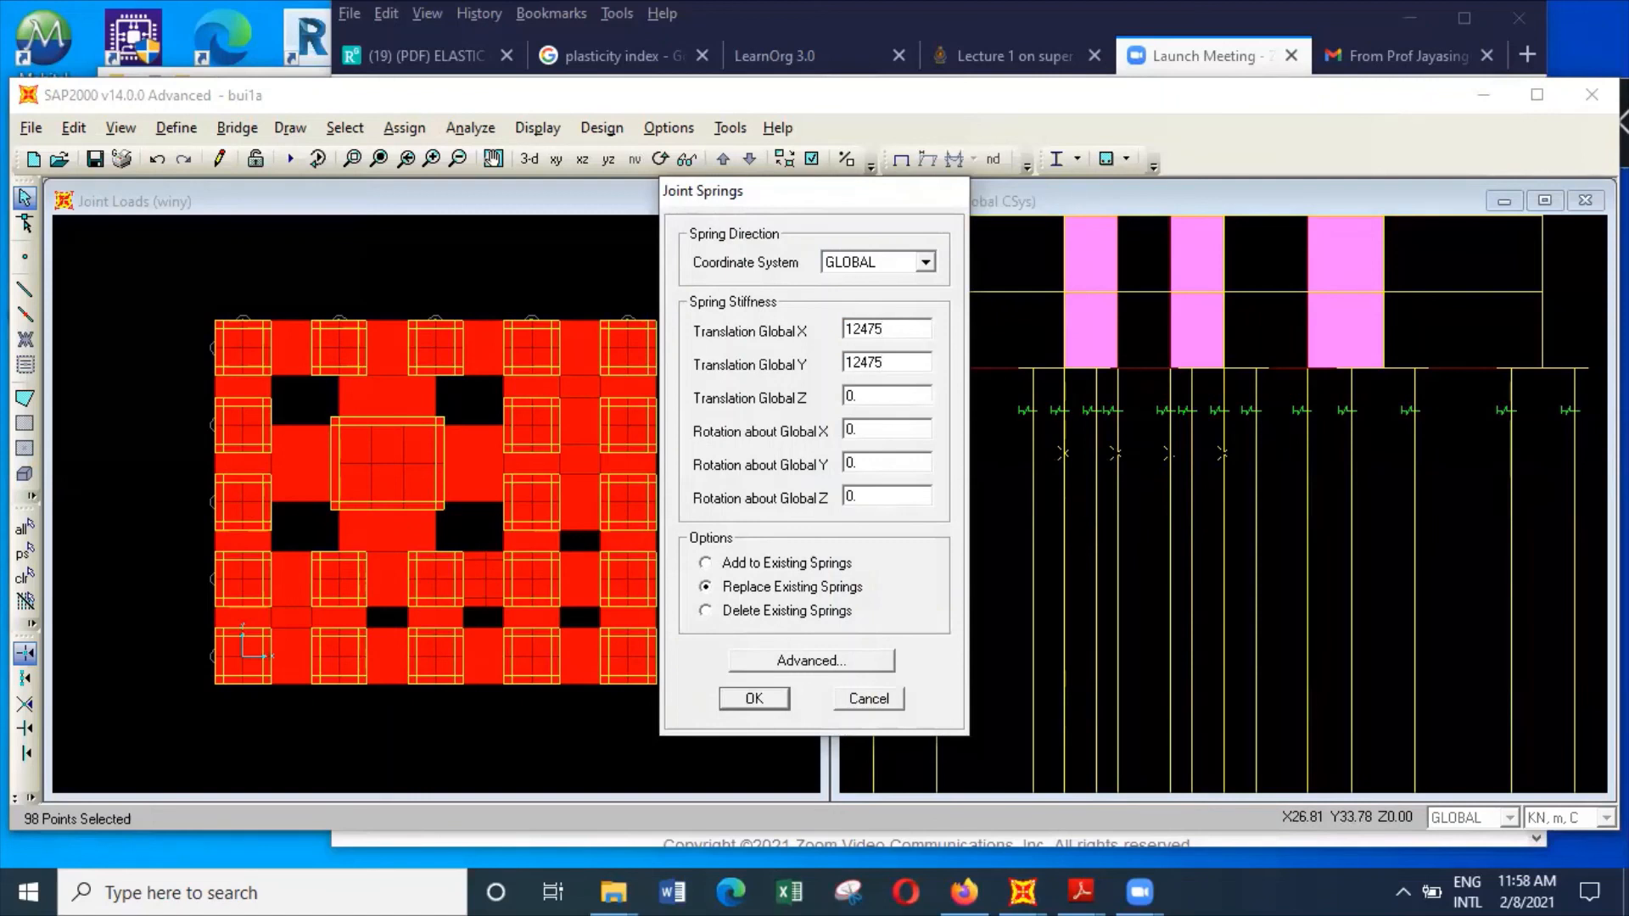
click(767, 697)
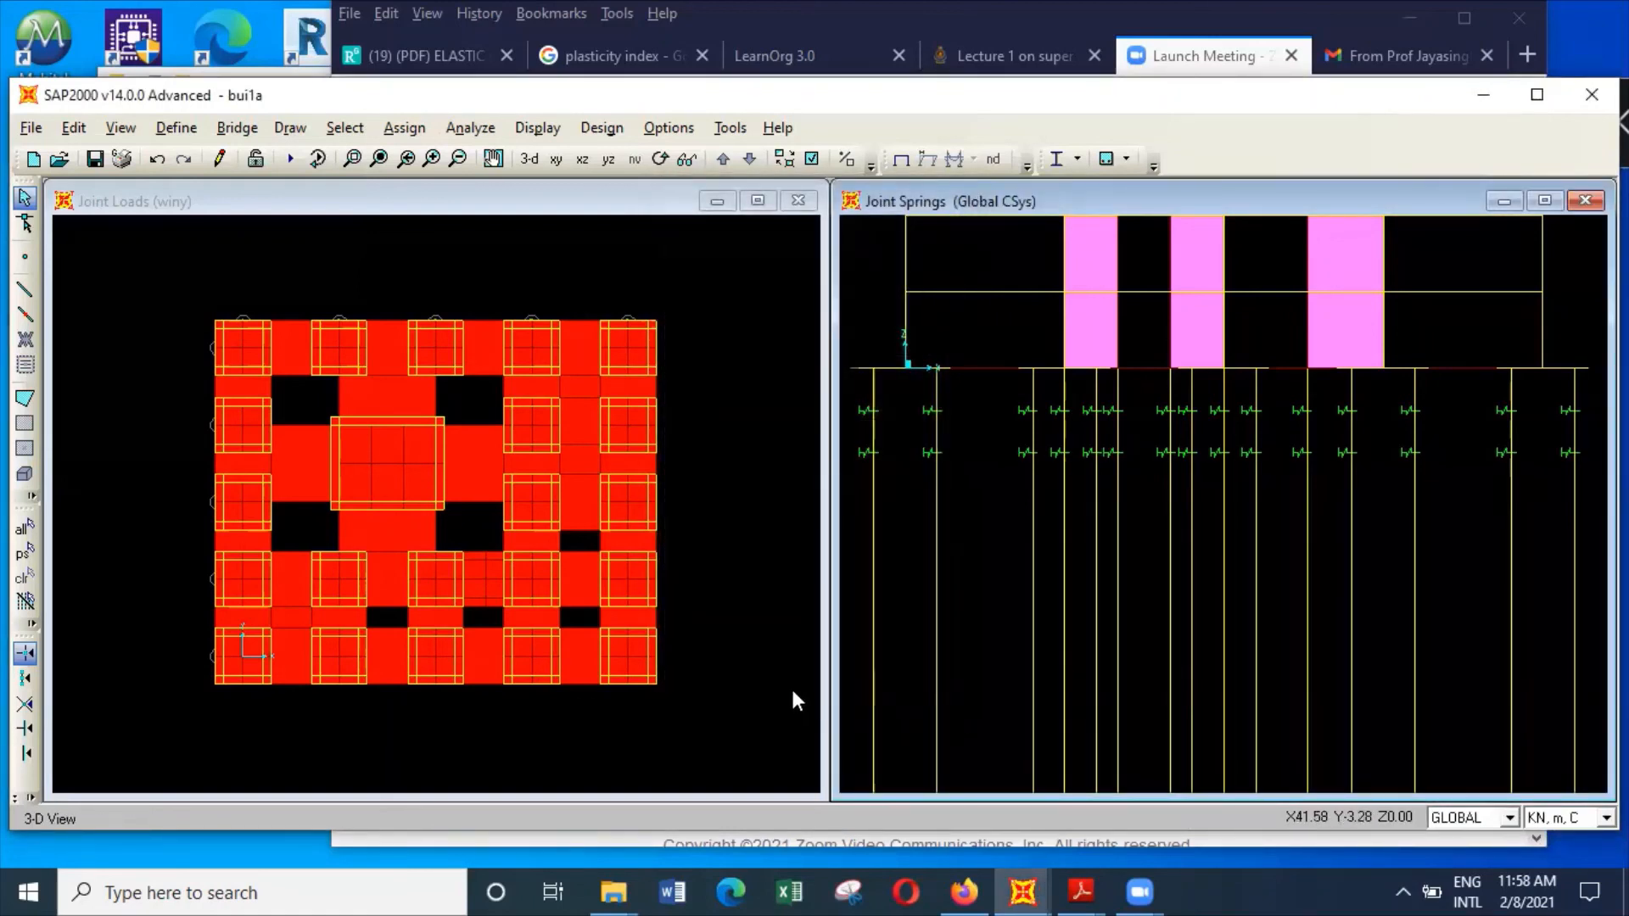